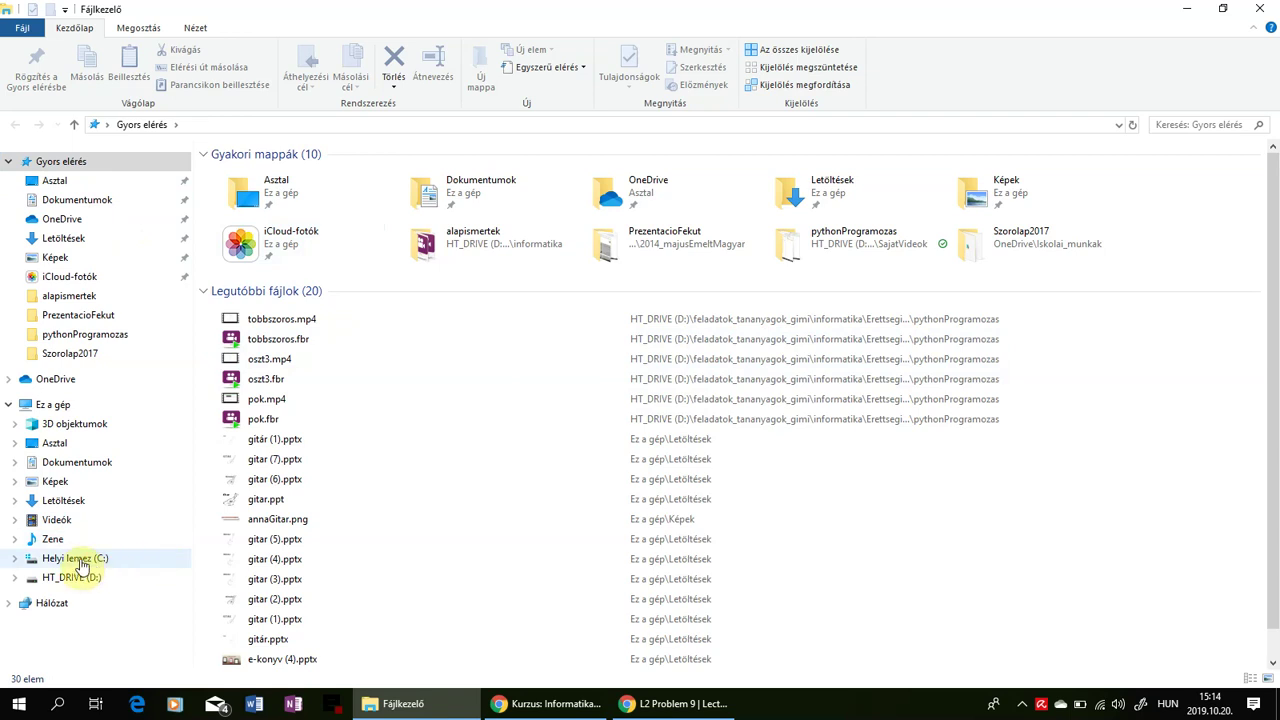
Open the Helyi lemez (C:) drive, collapse and re-expand the Ez a gép tree, and select the Windows folder
click(82, 563)
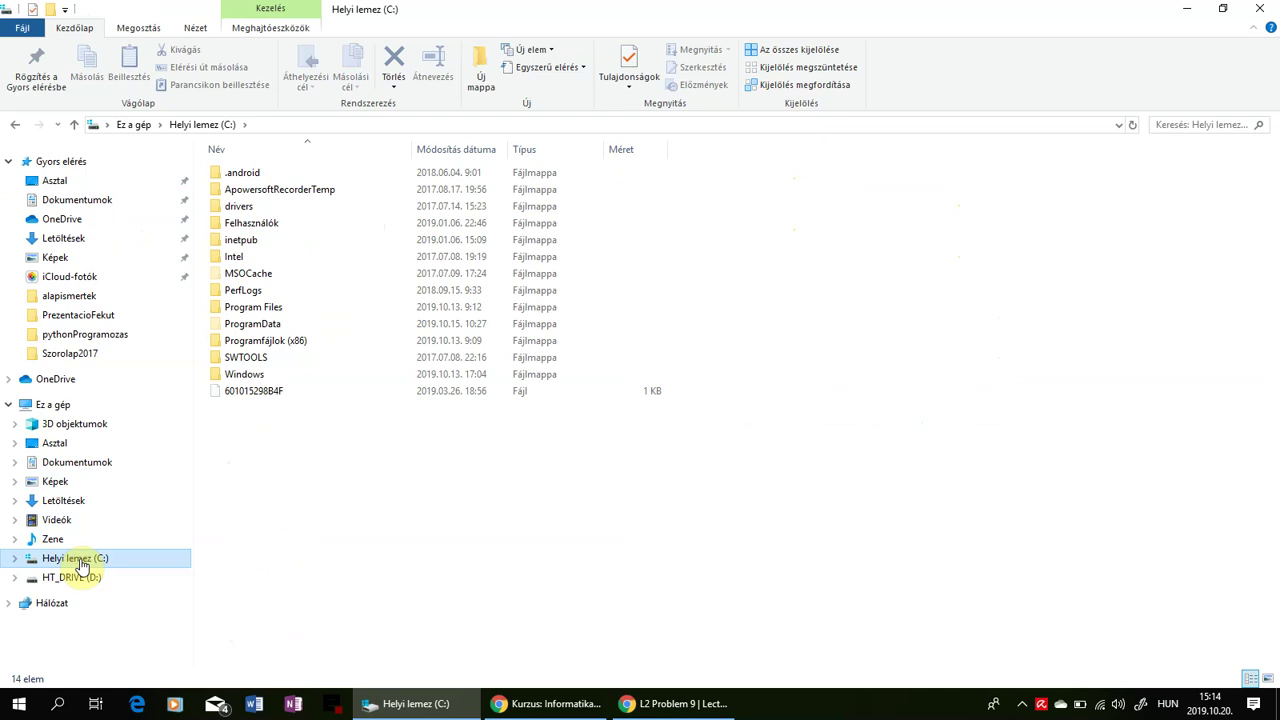
click(10, 405)
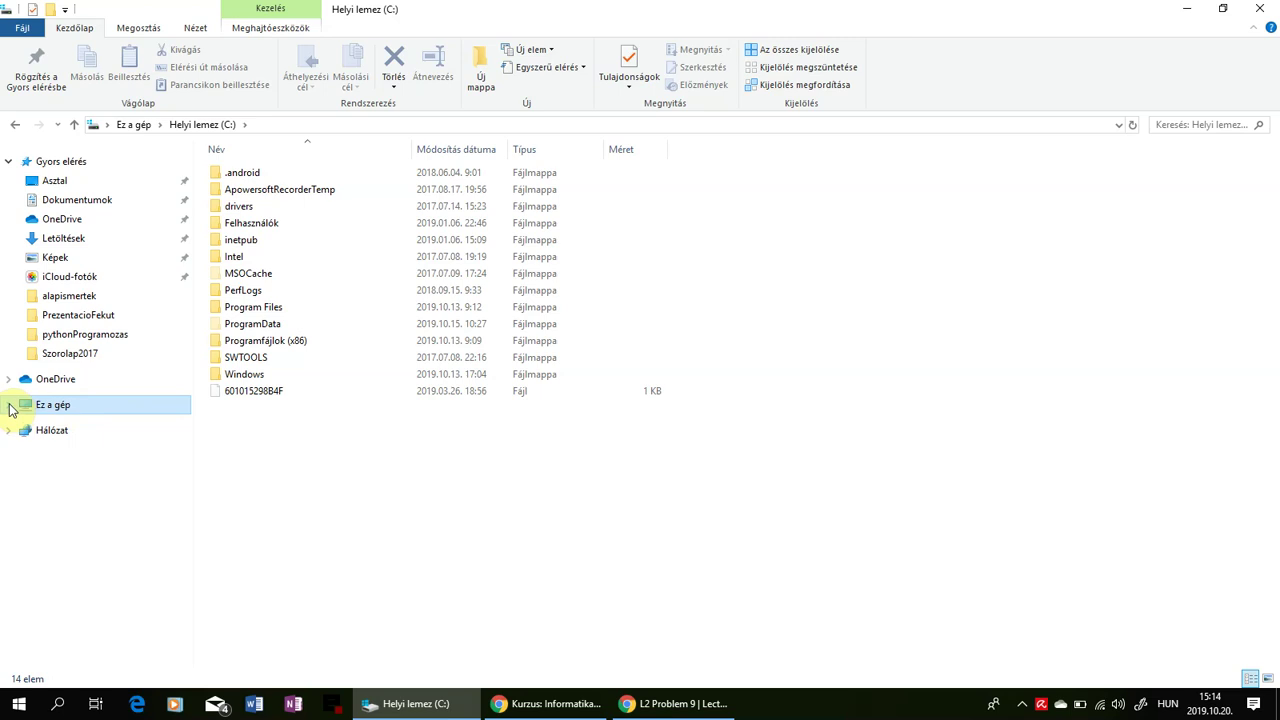
click(9, 405)
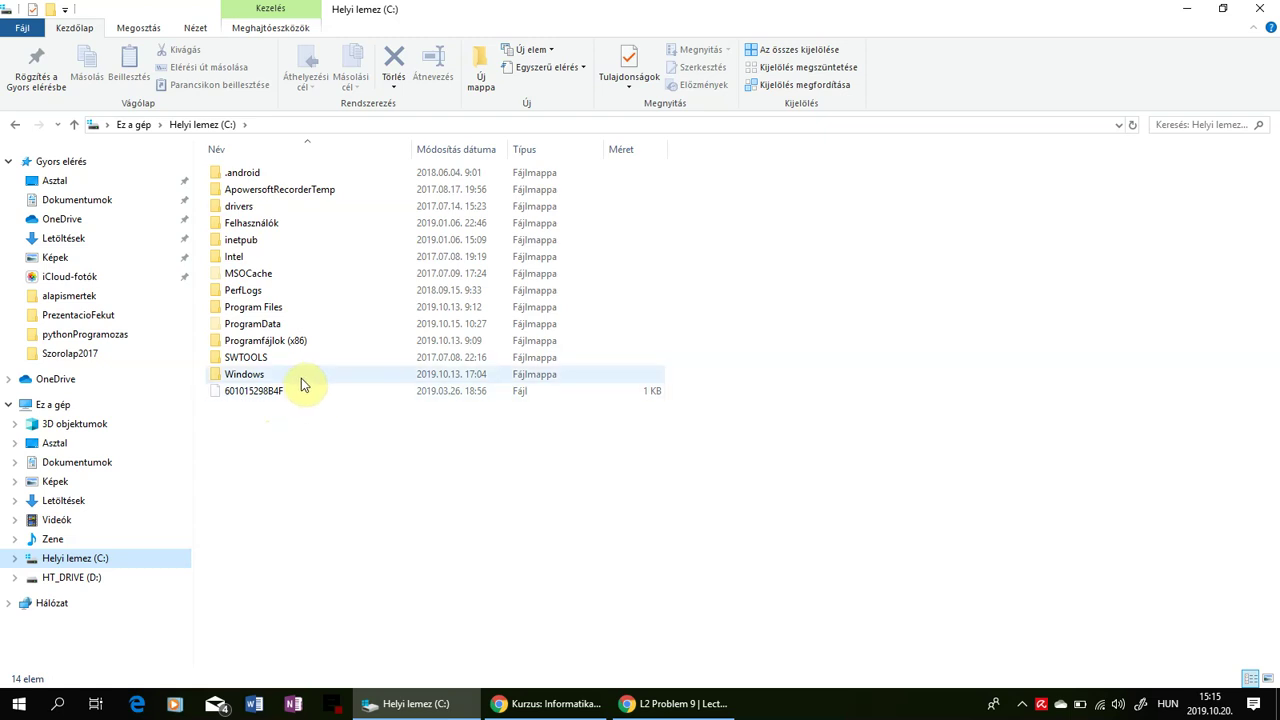
mouse_move(300, 378)
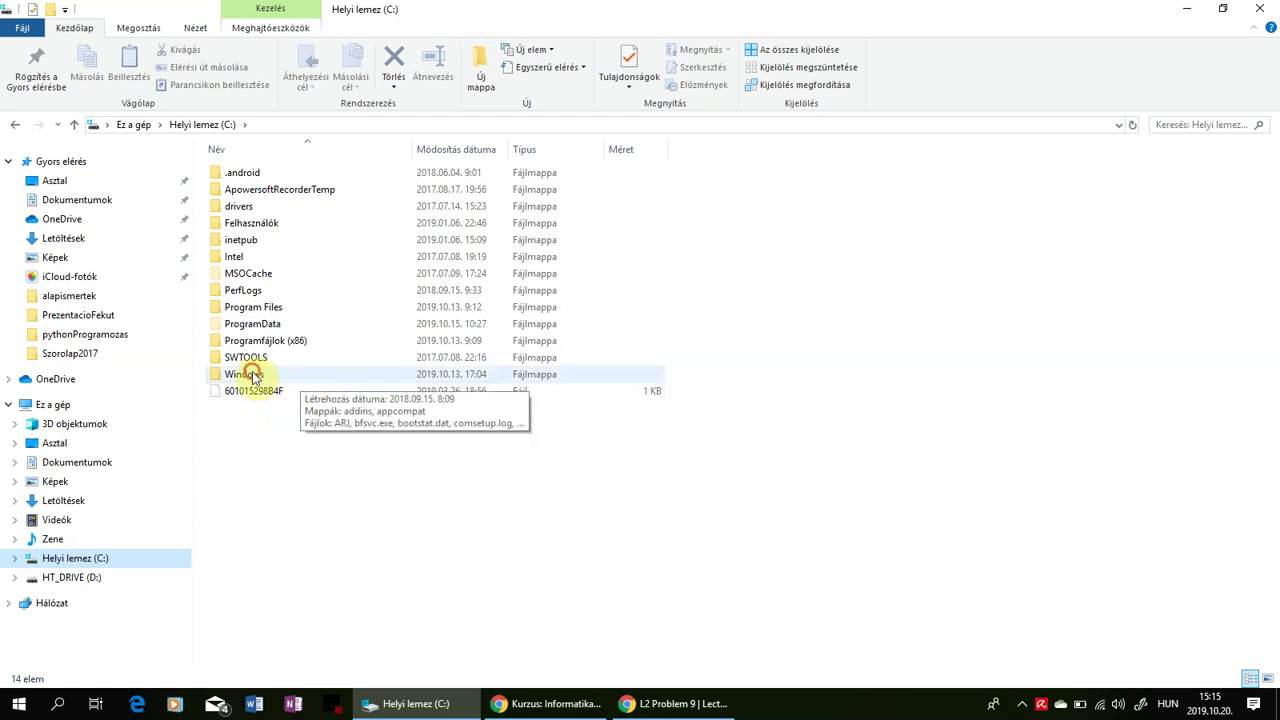
click(252, 376)
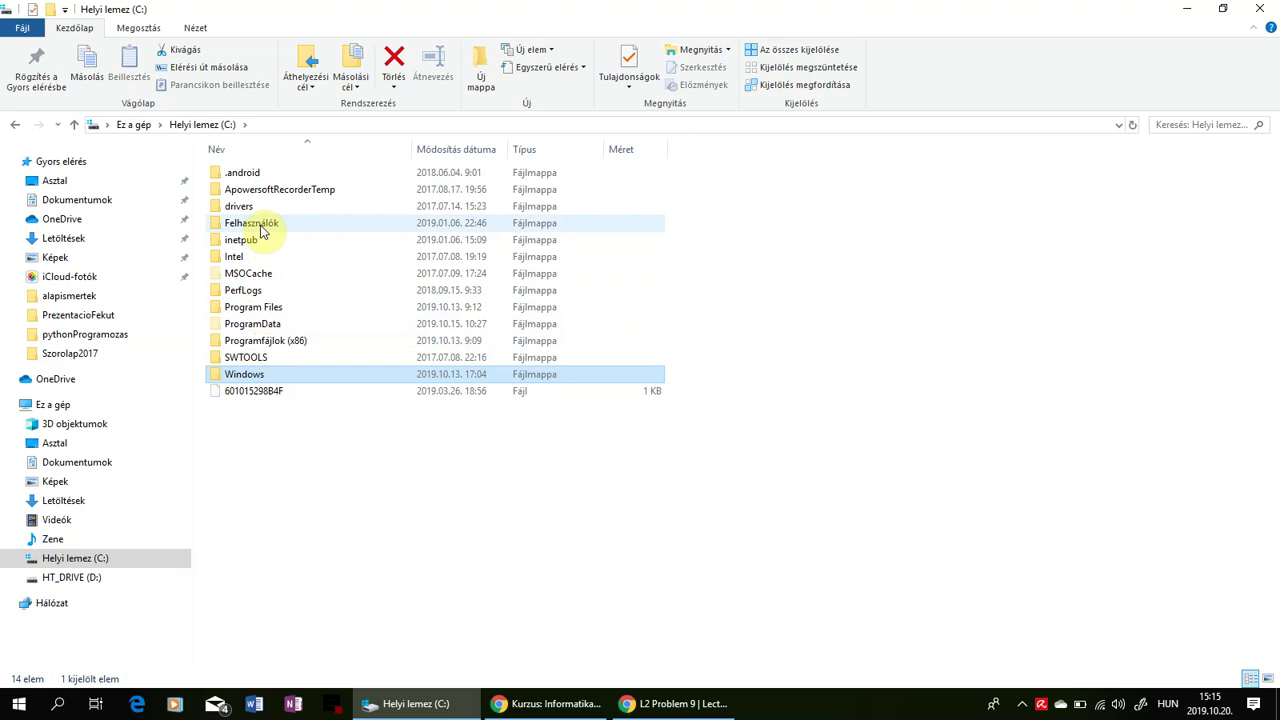
Open the corvus folder inside Felhasználók on drive C: and find its Képek and Letöltések folders
mouse_move(263, 231)
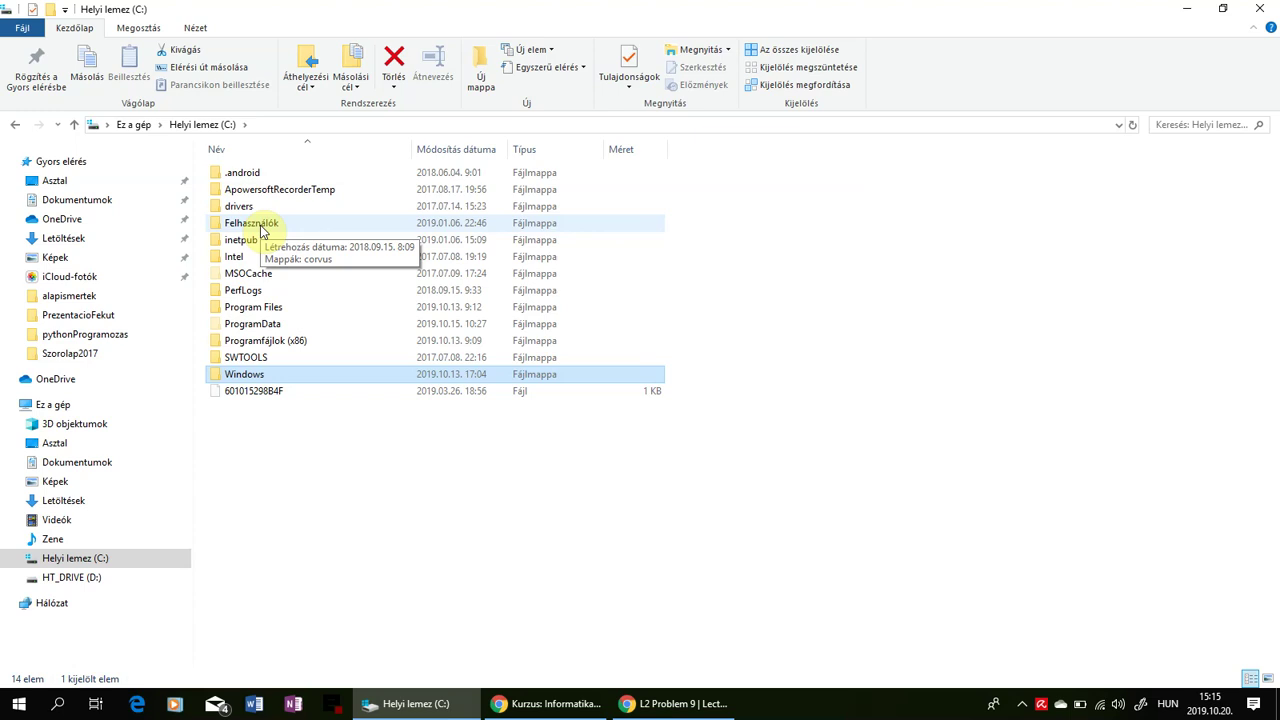
double_click(263, 228)
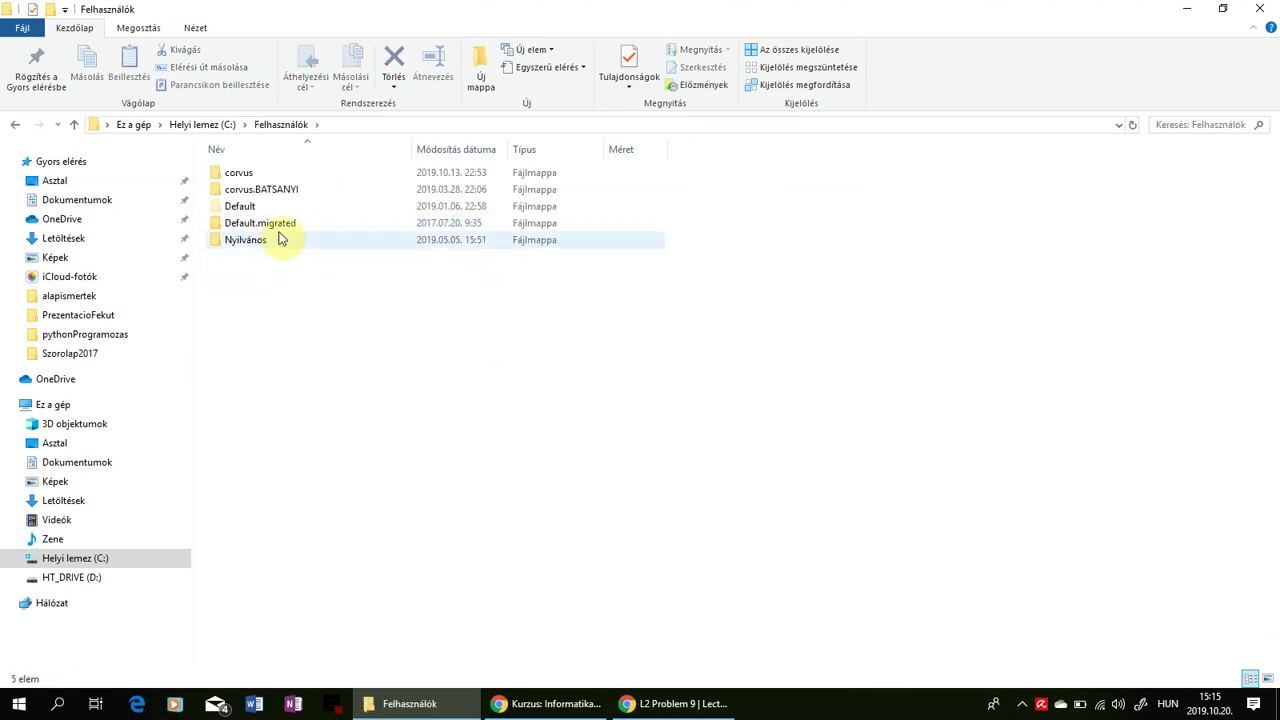
double_click(248, 177)
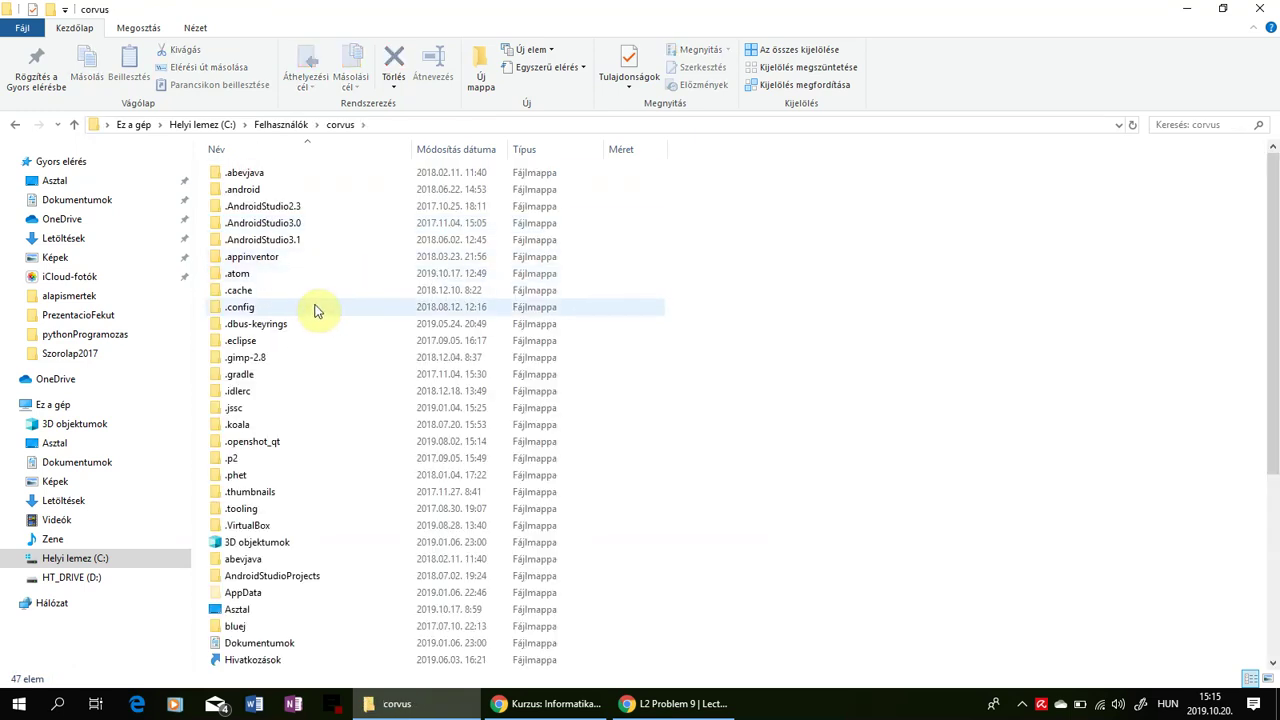
scroll(324, 336, down, 2)
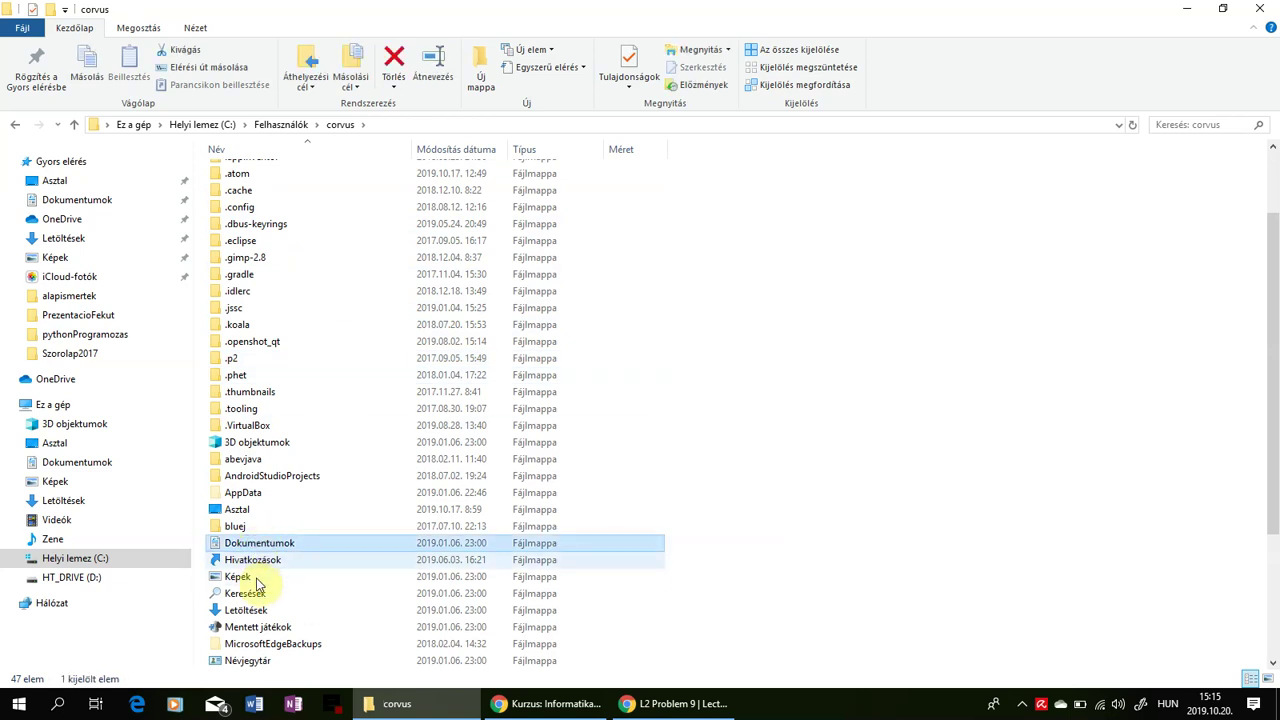
click(240, 577)
click(244, 609)
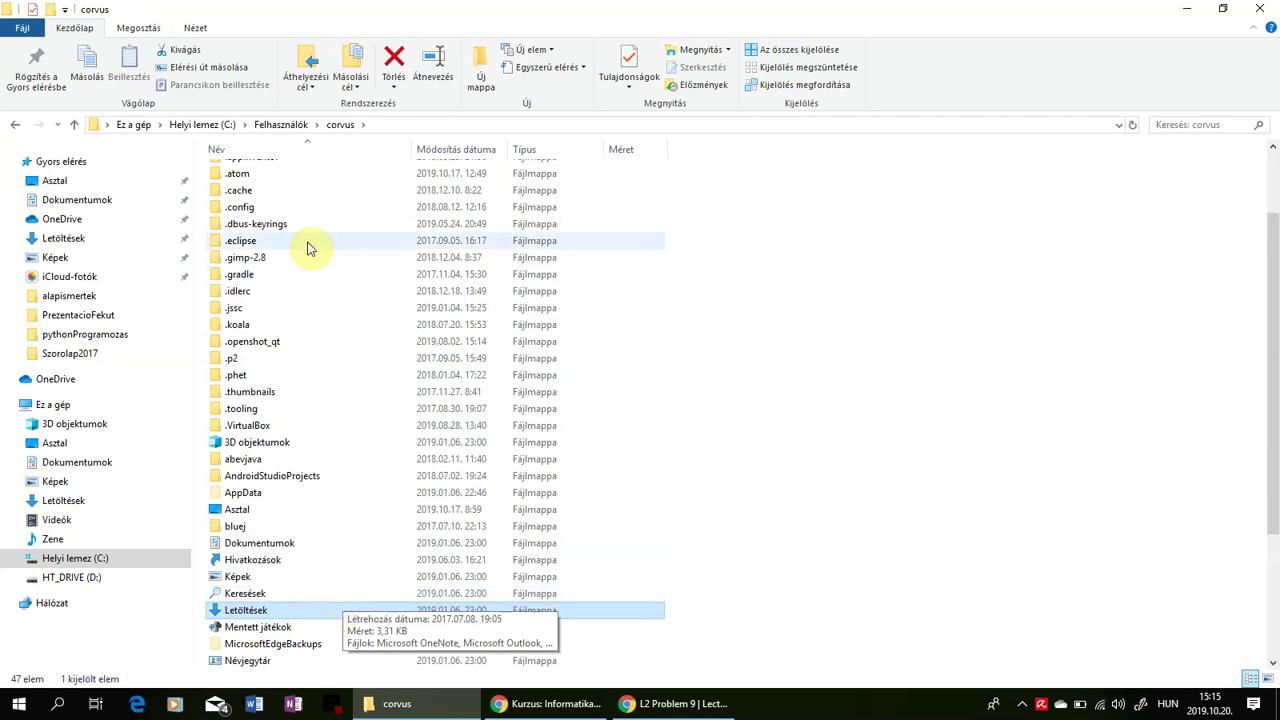
Return to the root of drive C: and point out the Program Files, Programfájlok (x86) and ProgramData folders
click(286, 125)
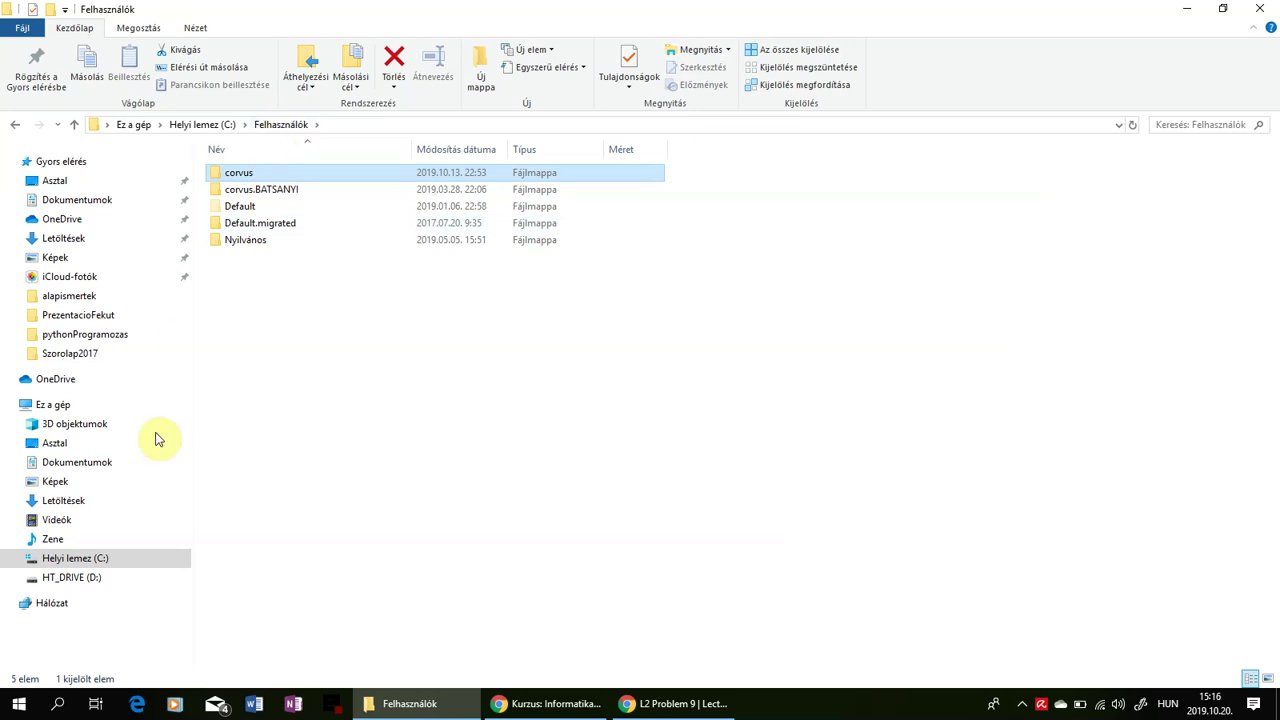
click(82, 560)
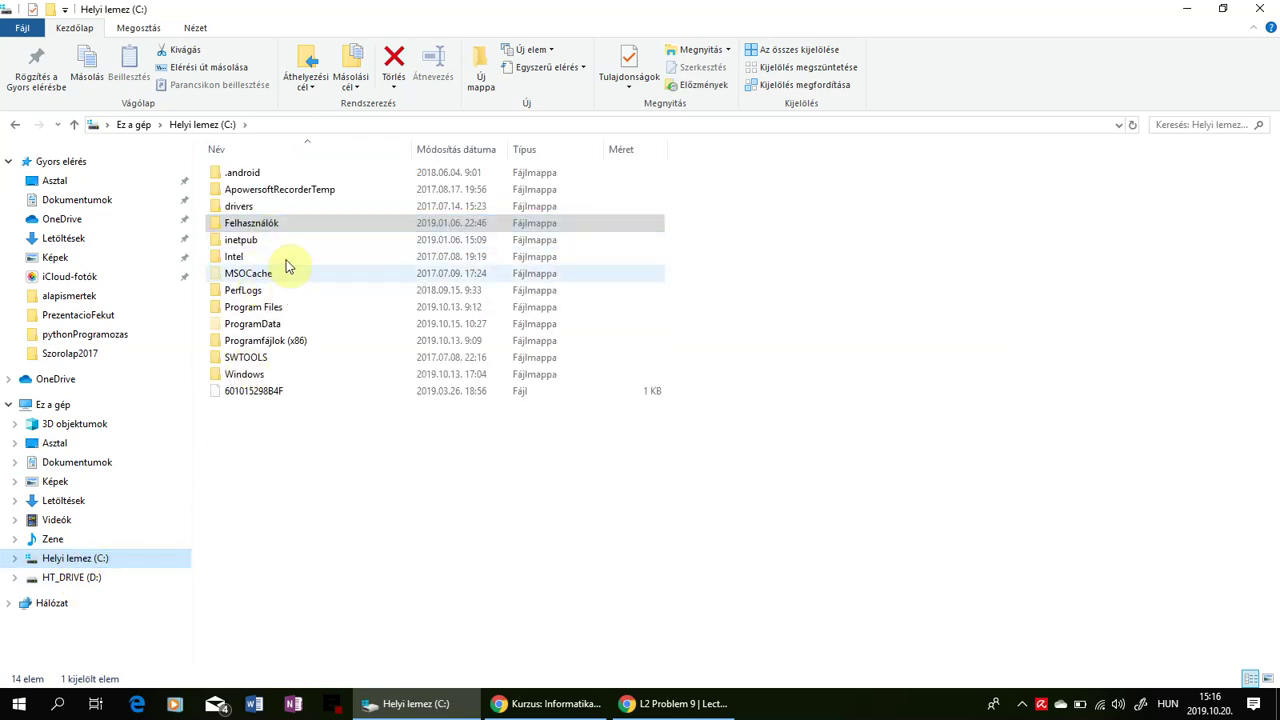
click(264, 307)
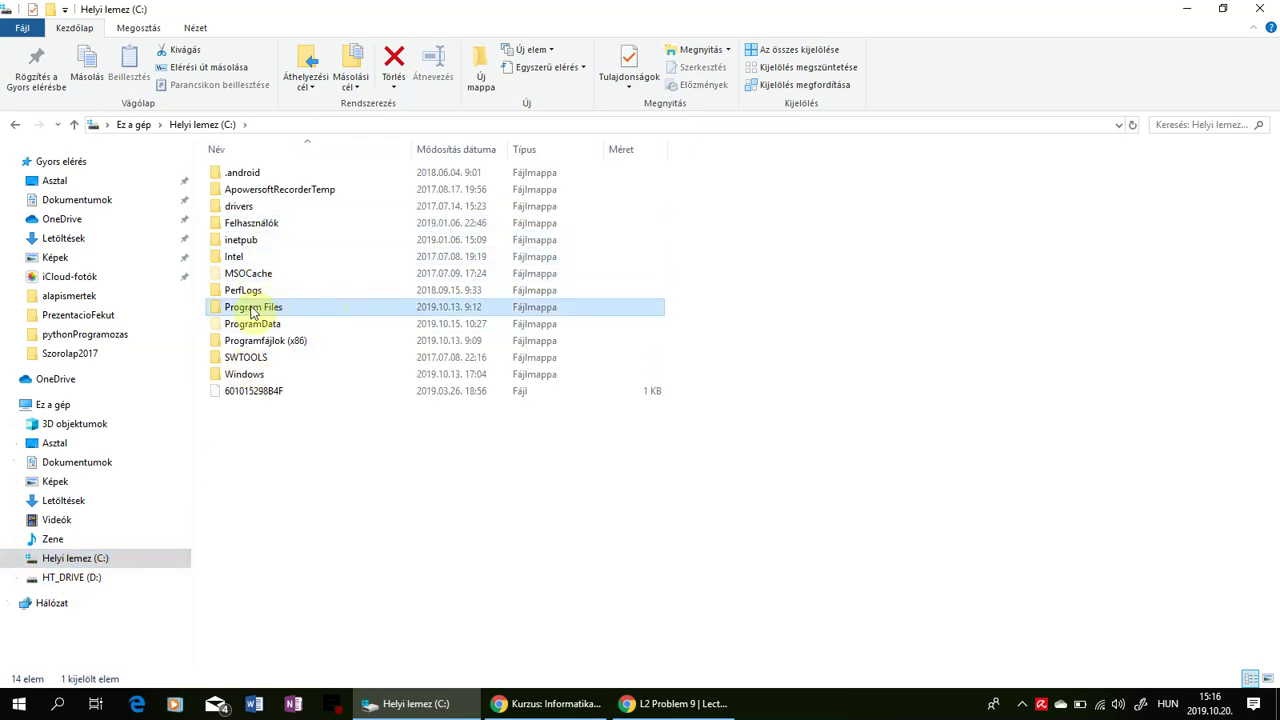
click(276, 341)
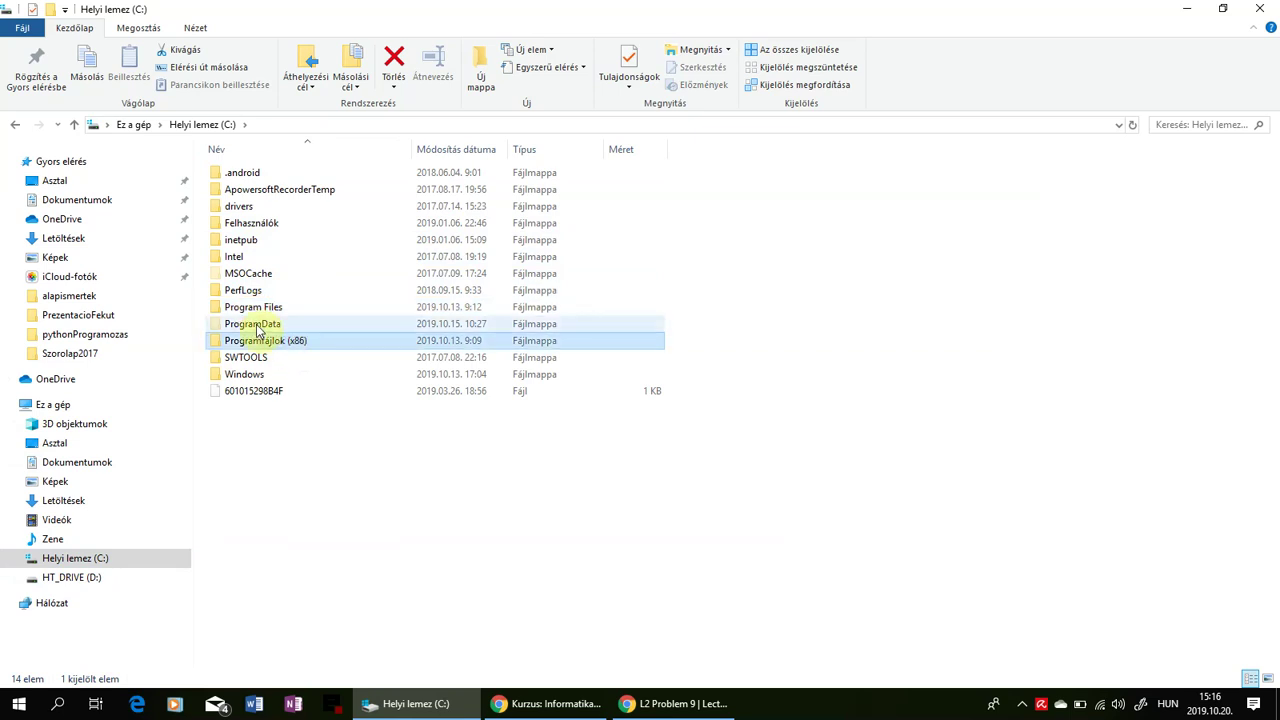
click(258, 324)
click(262, 308)
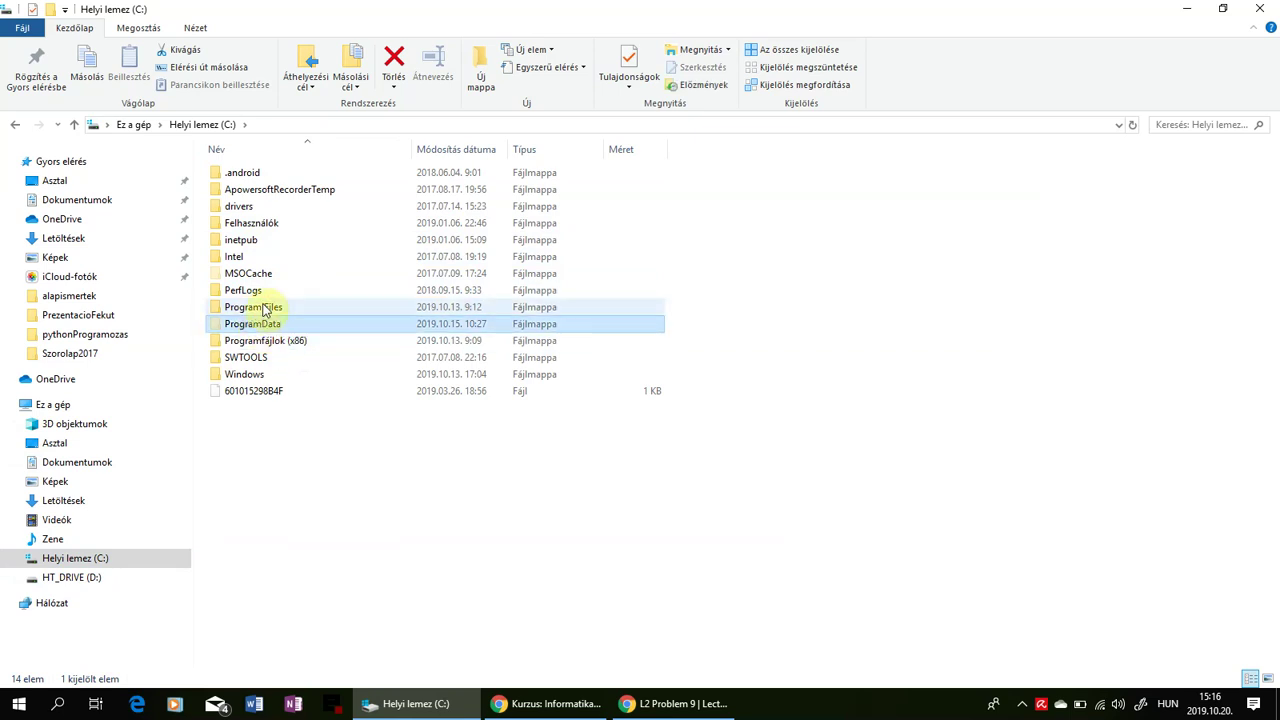
click(266, 324)
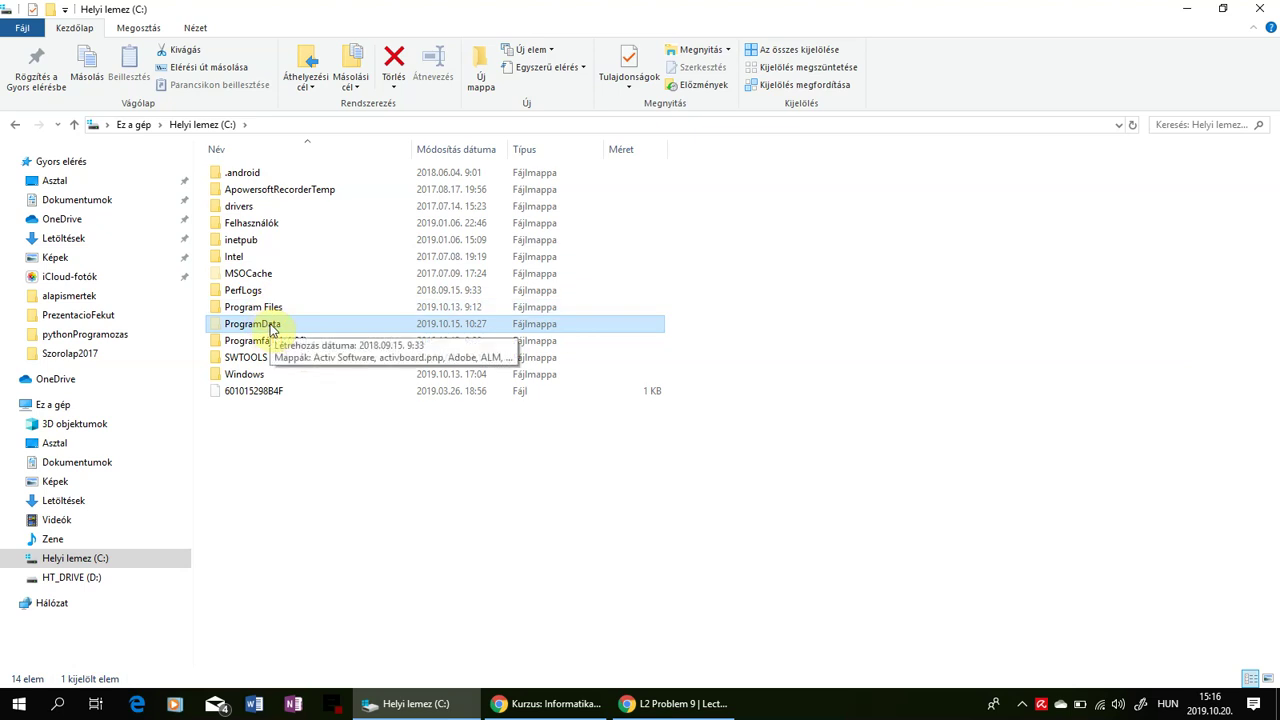
Open the Windows folder on drive C: and select explorer.exe among its files
click(250, 374)
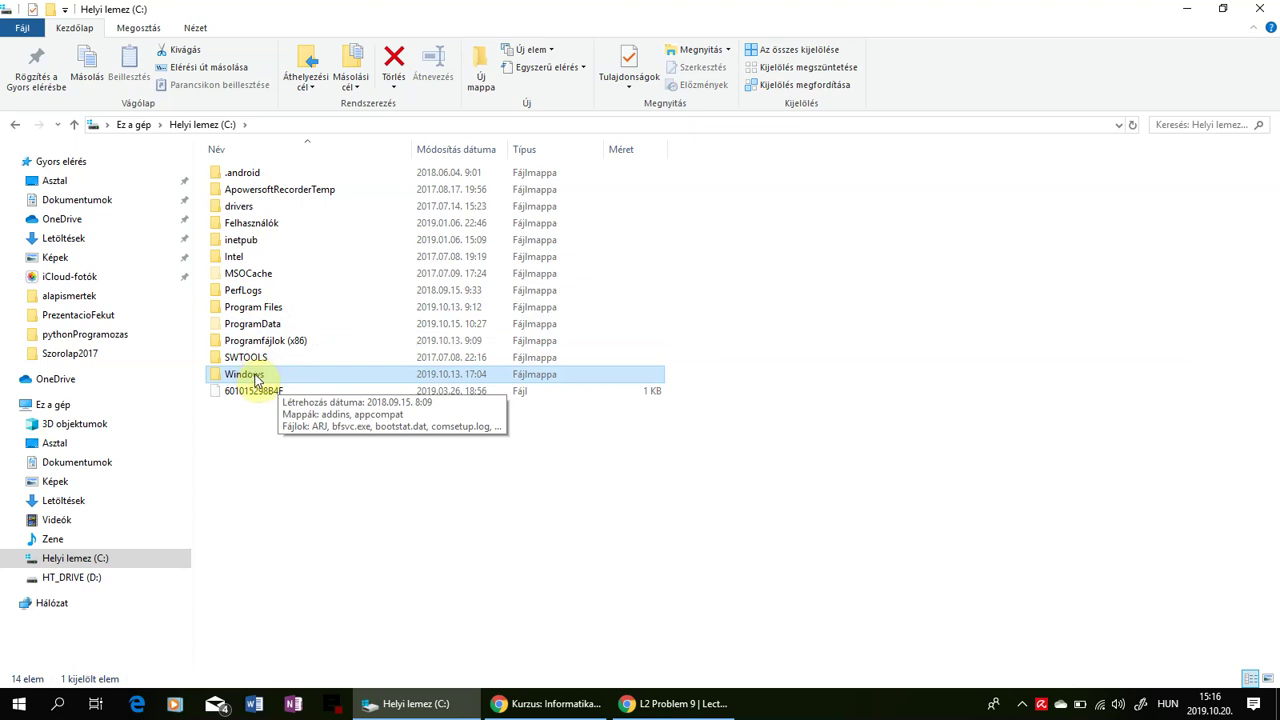
double_click(252, 374)
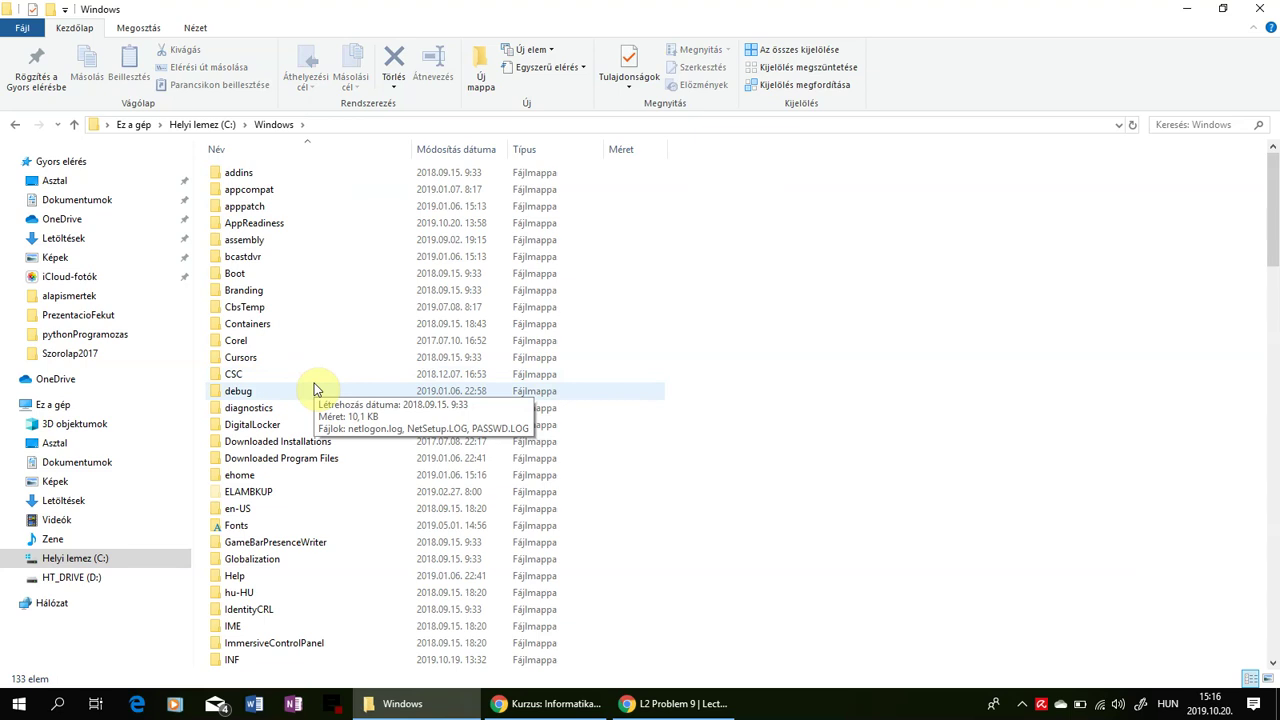
scroll(313, 389, down, 15)
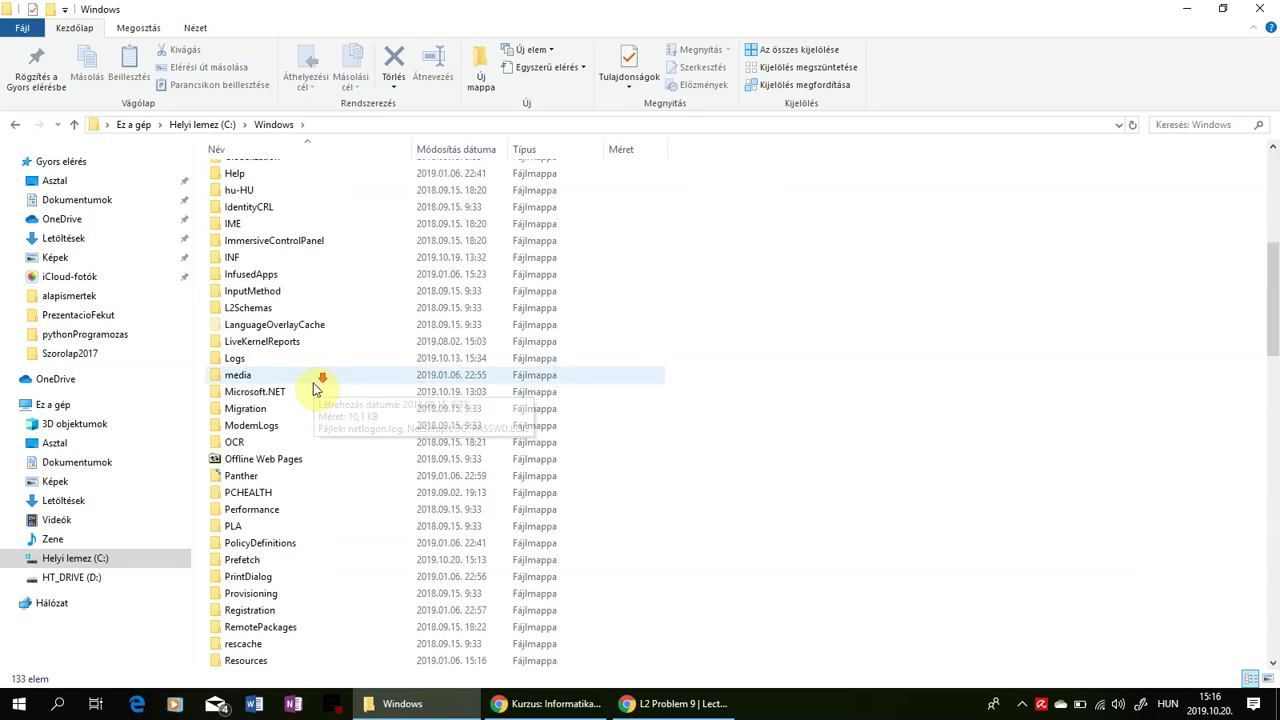
scroll(312, 385, down, 10)
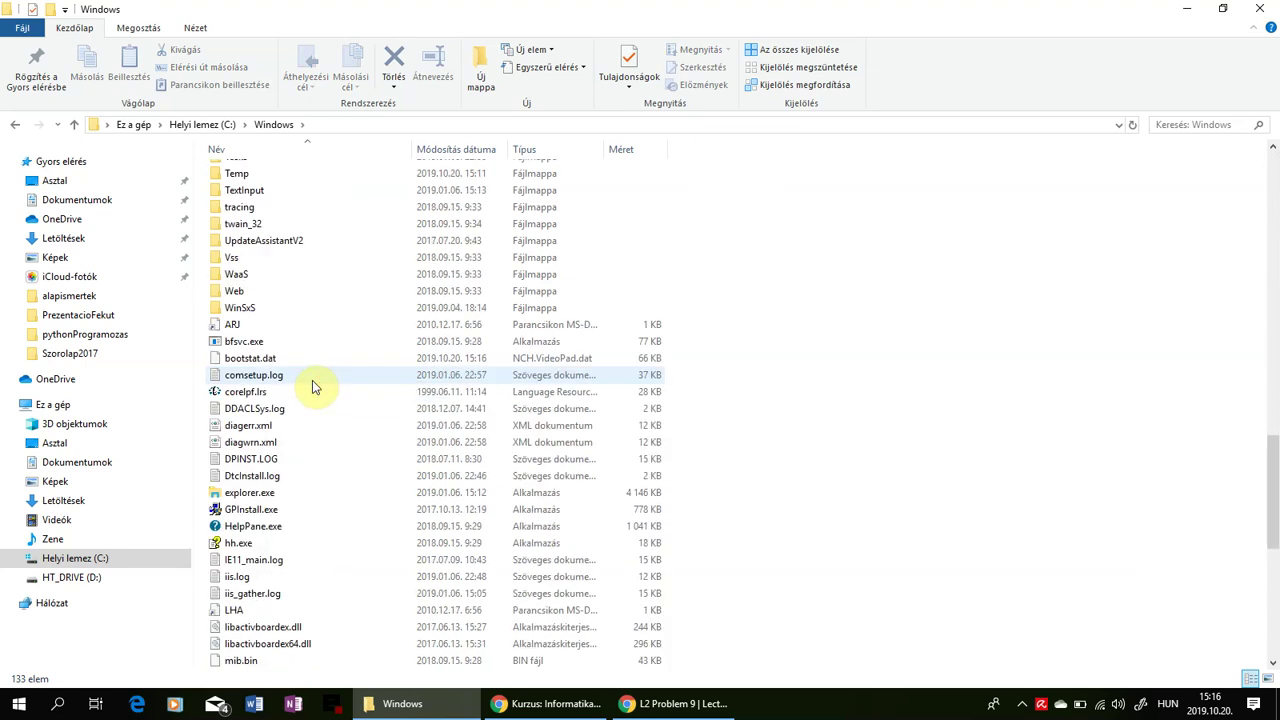
scroll(314, 381, down, 1)
scroll(313, 381, down, 1)
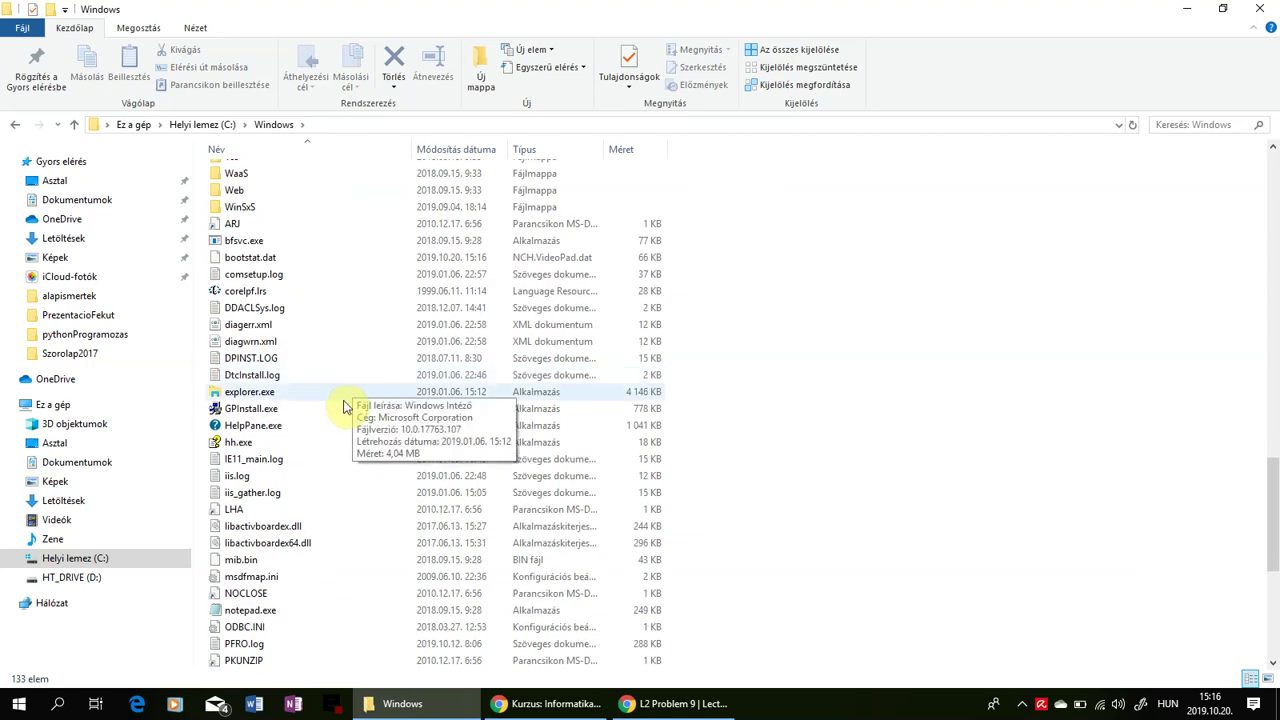
scroll(314, 350, down, 1)
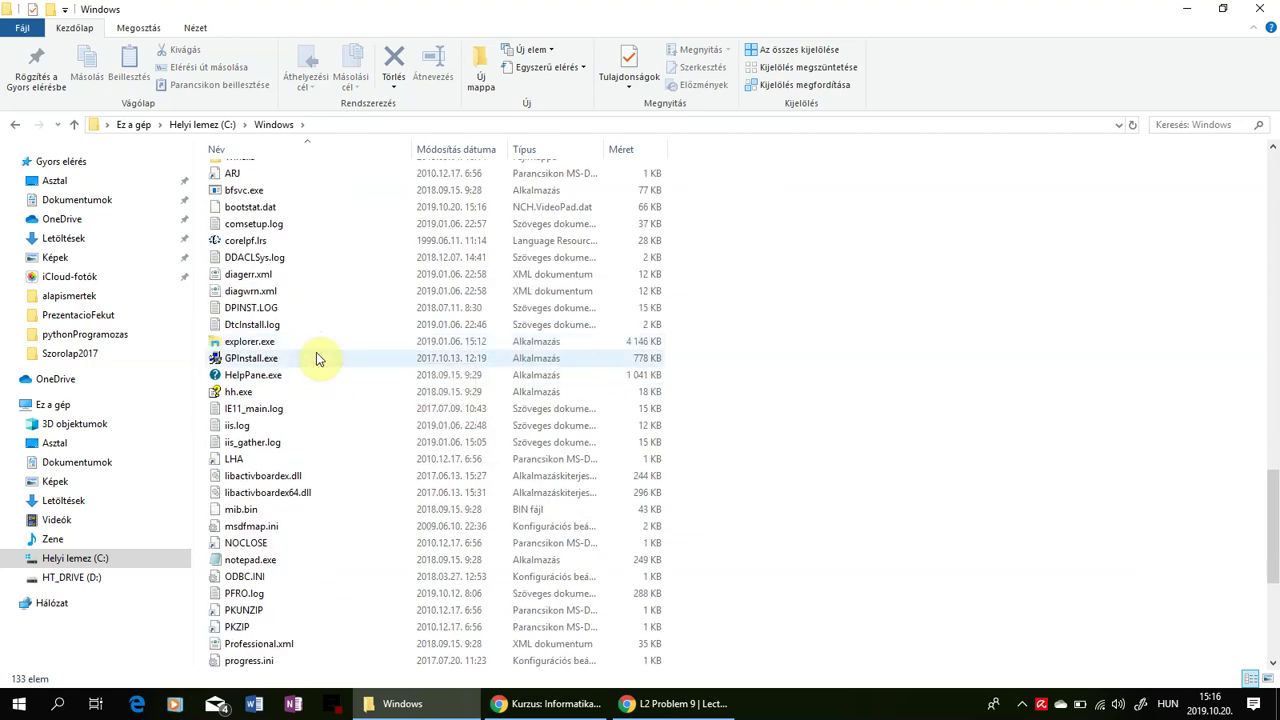
click(268, 342)
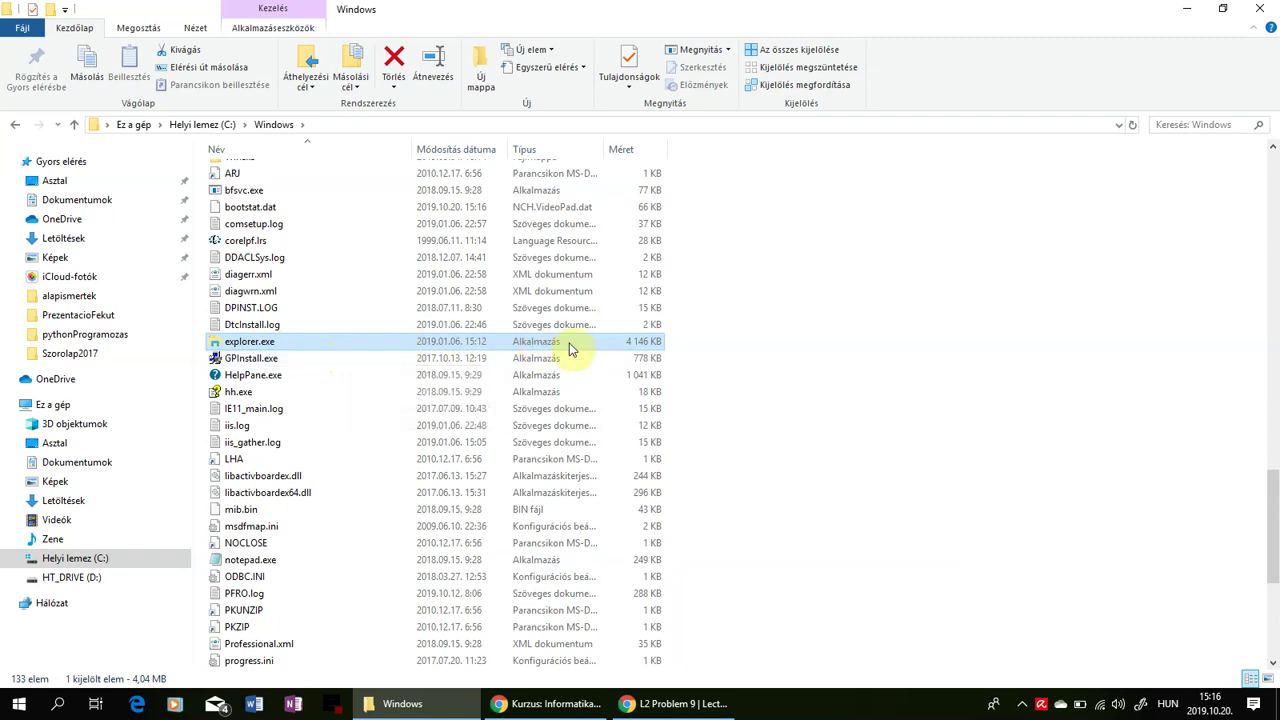
Run explorer.exe from the Windows folder without renaming it, and close the additional Fájlkezelő window
mouse_move(278, 352)
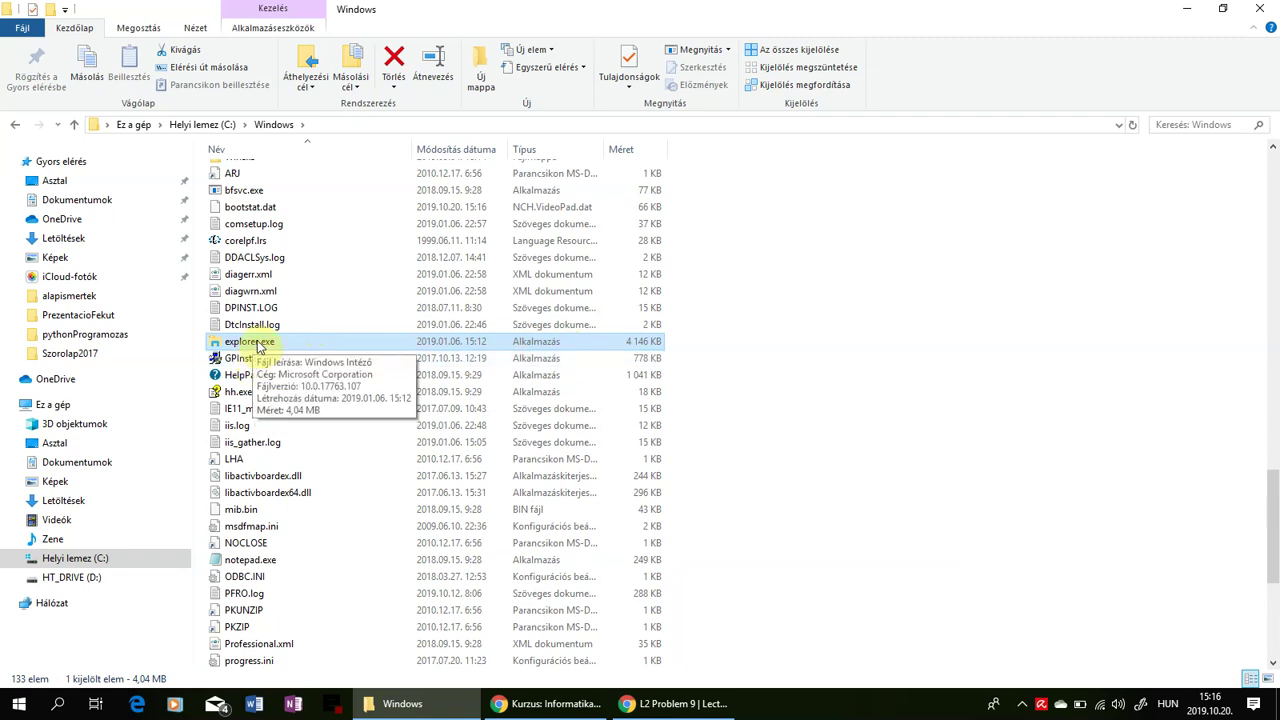
click(256, 344)
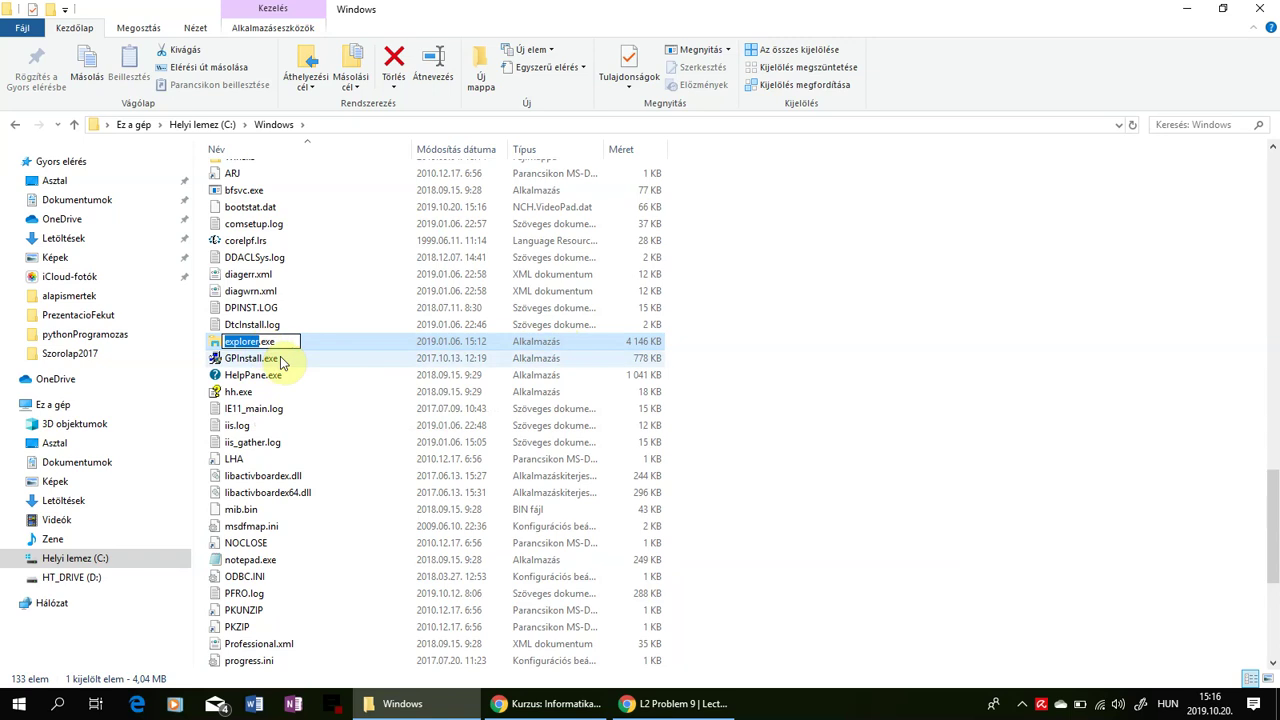
click(316, 360)
double_click(259, 341)
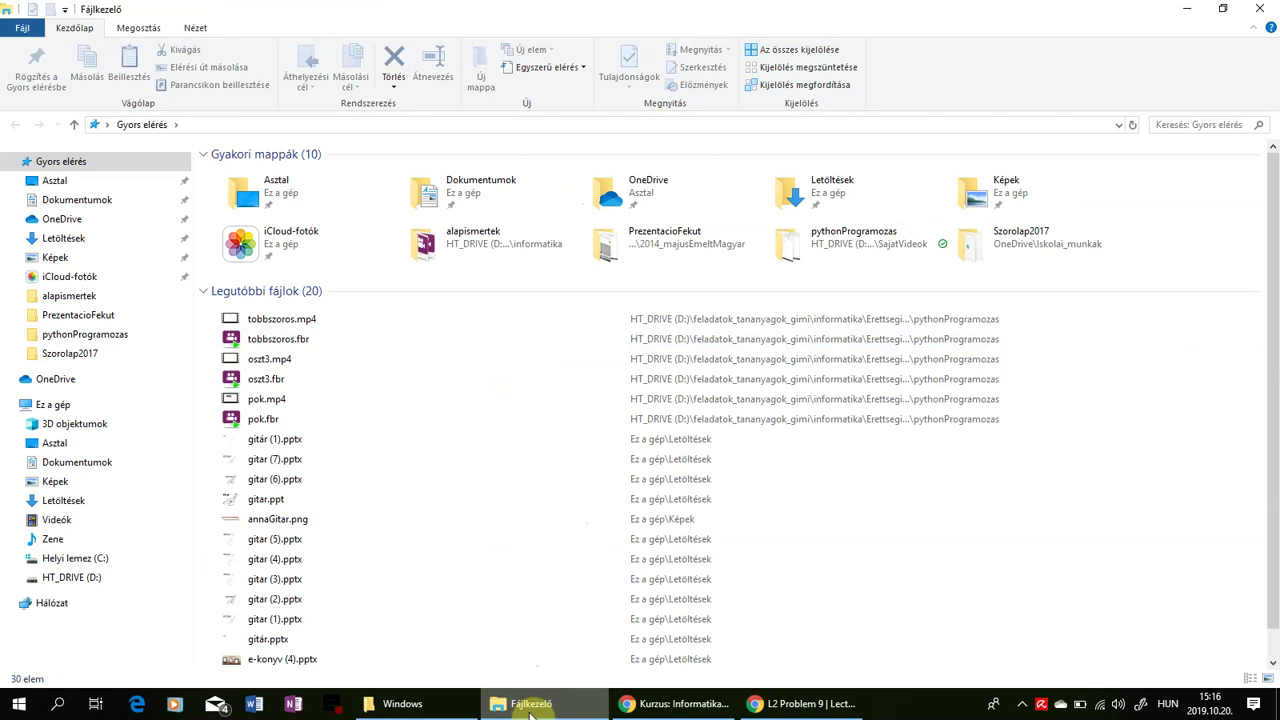
click(1260, 8)
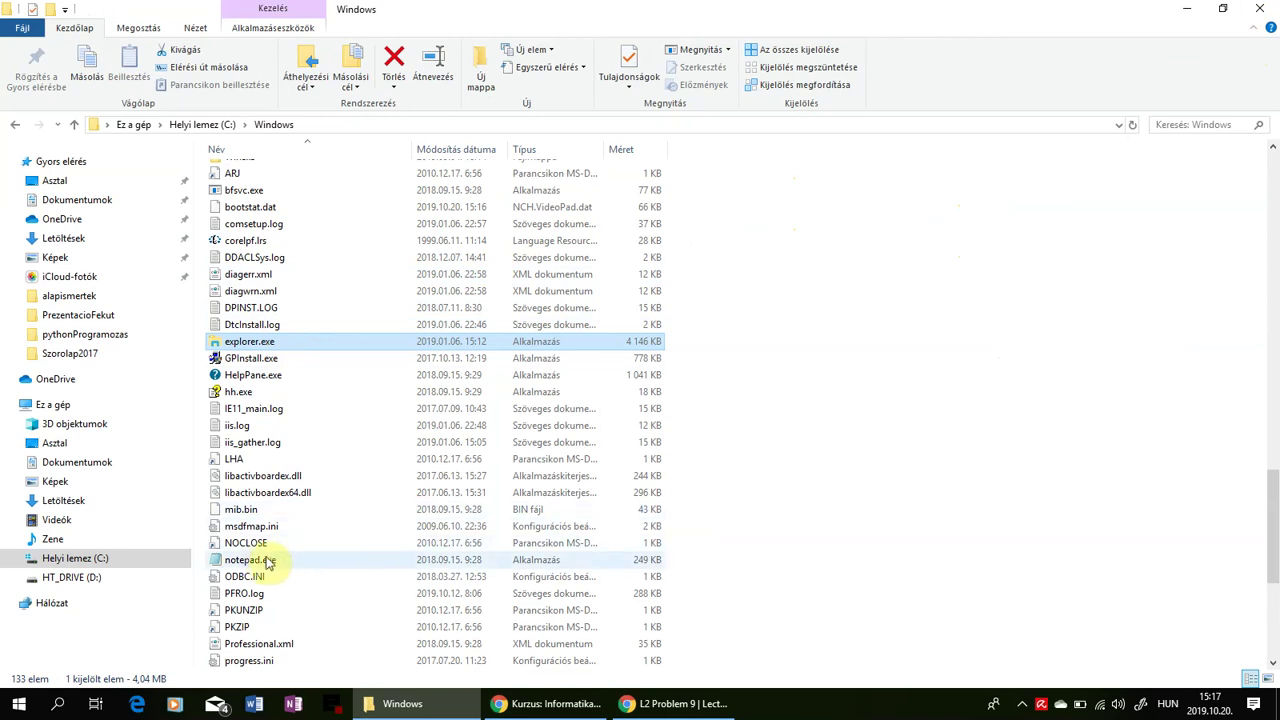
Run notepad.exe from the Windows folder, and close both the empty Jegyzettömb window and the folder window
click(255, 562)
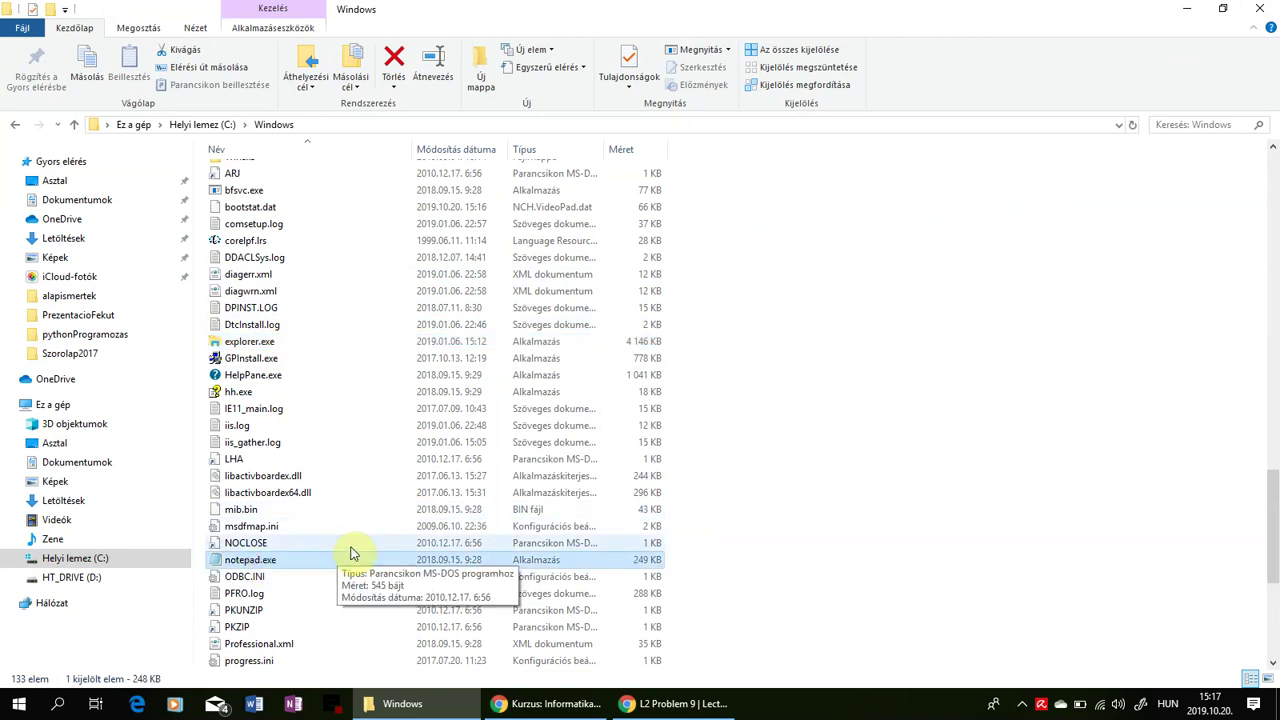
double_click(241, 558)
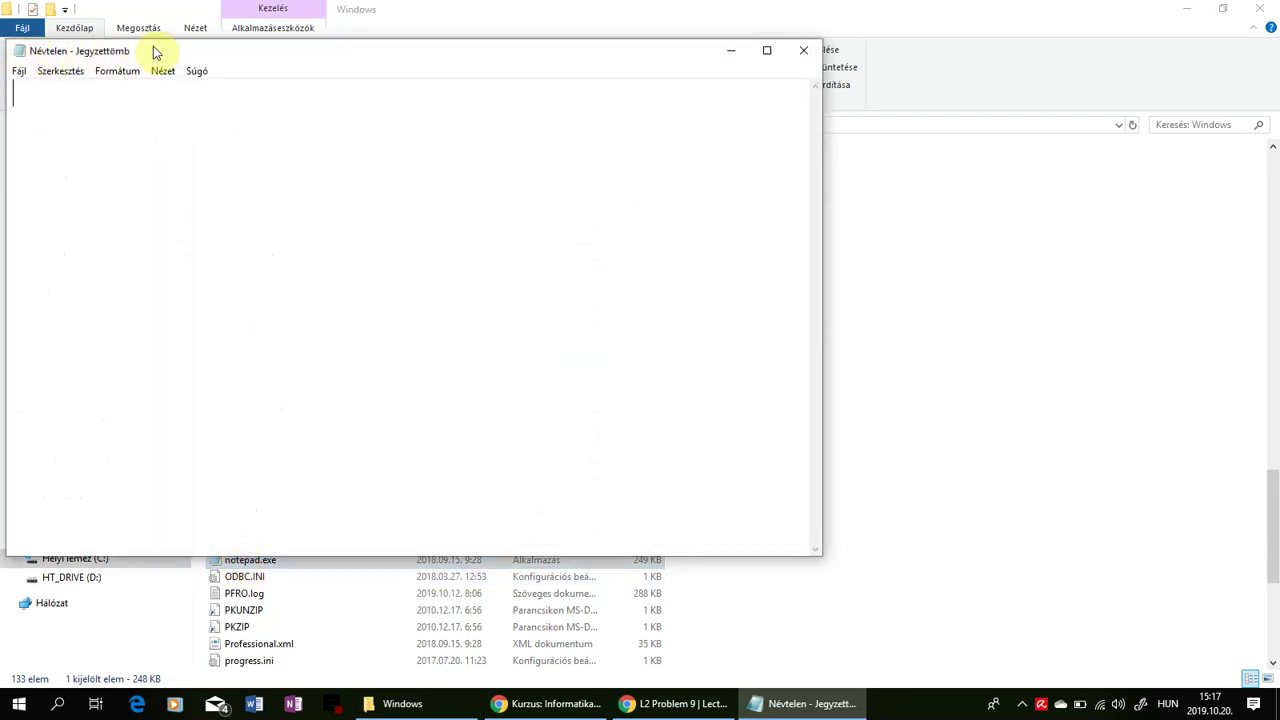
click(813, 52)
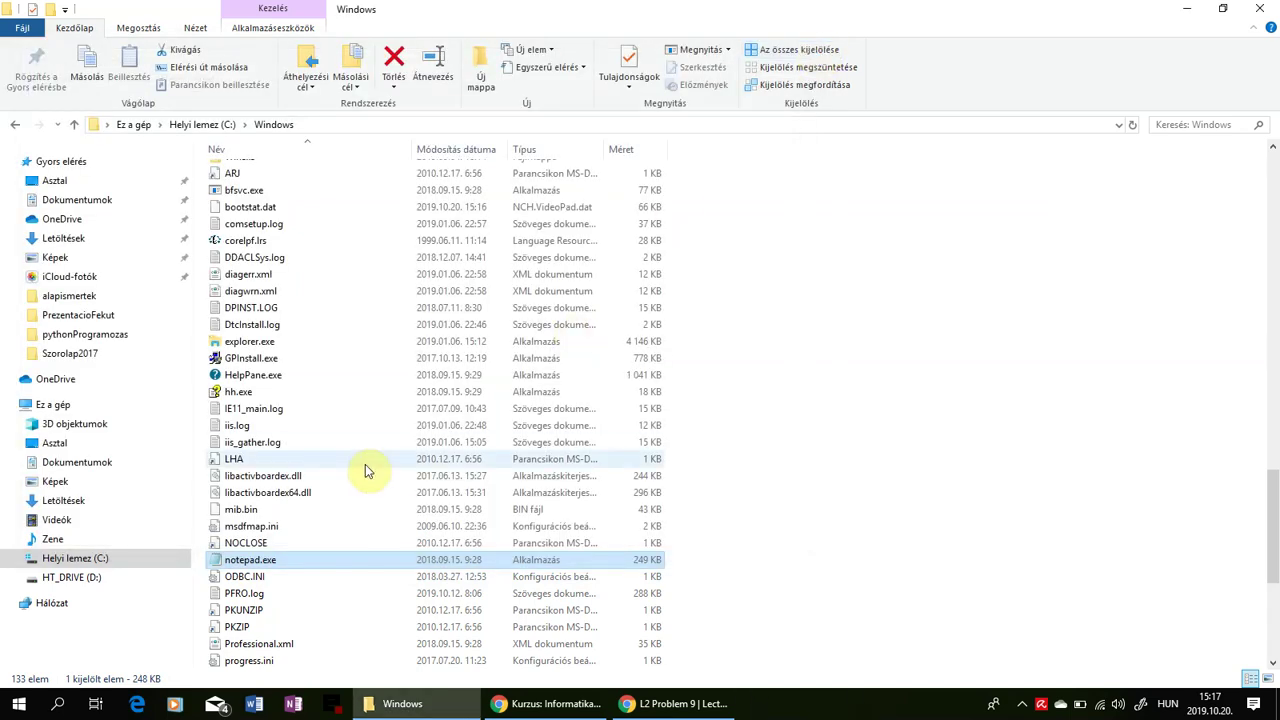
mouse_move(270, 563)
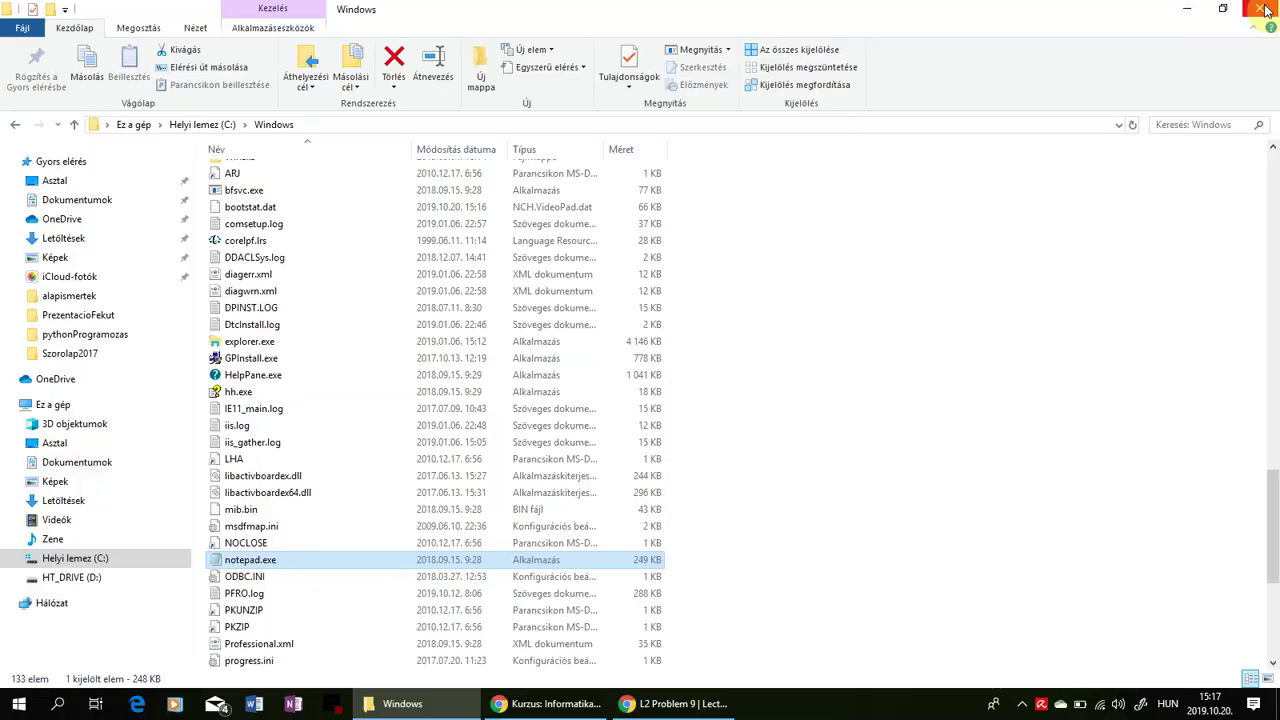
click(1187, 8)
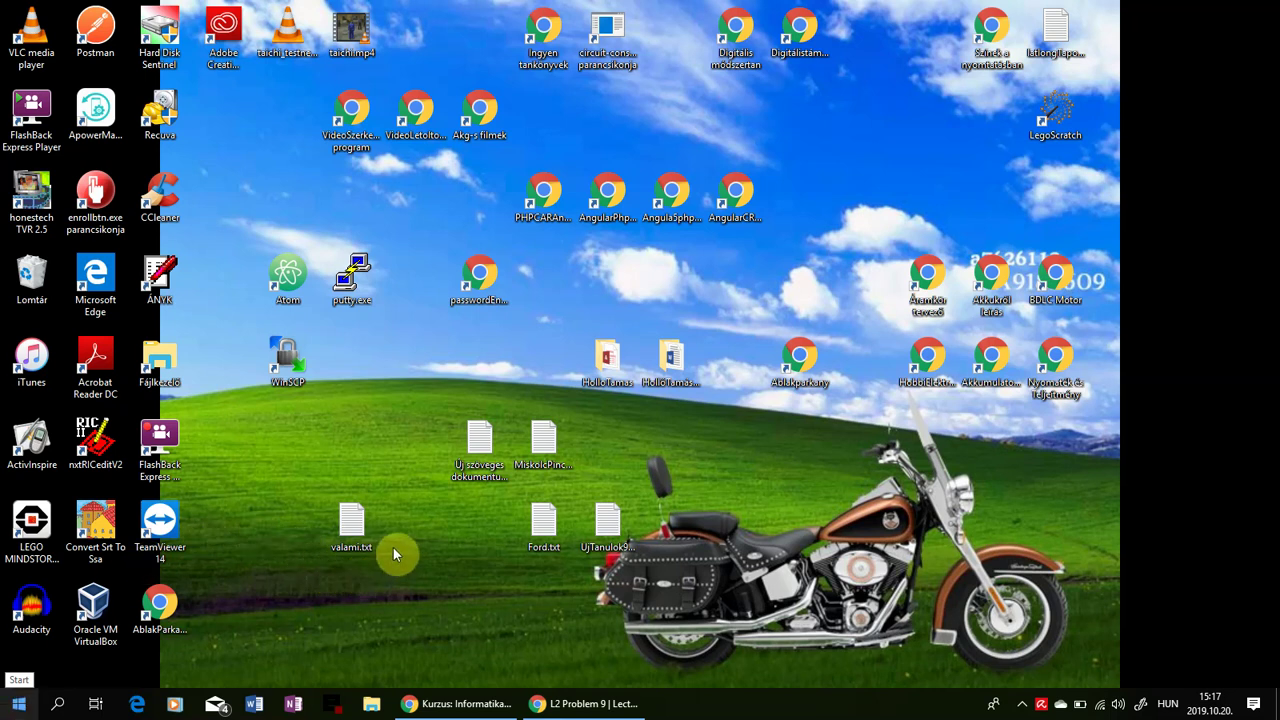
Look over the programs and tiles in the Start menu, and open a new Fájlkezelő window
key(super)
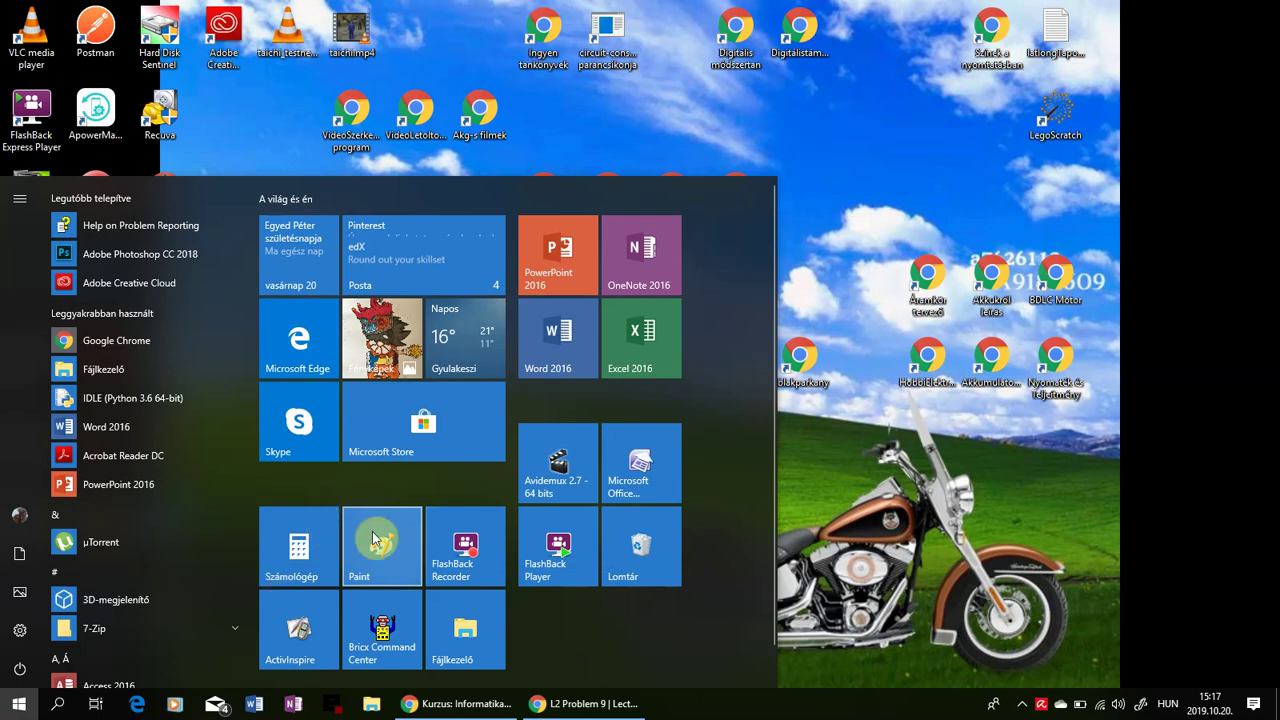
click(730, 112)
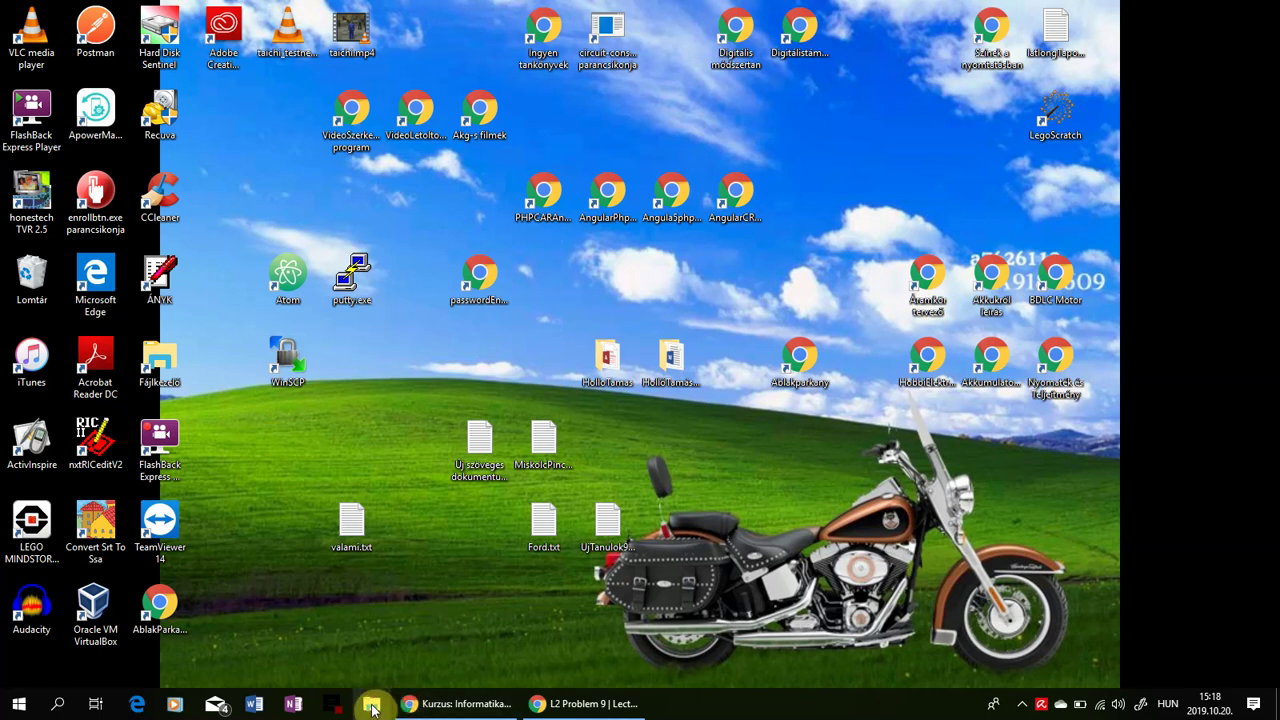
click(372, 706)
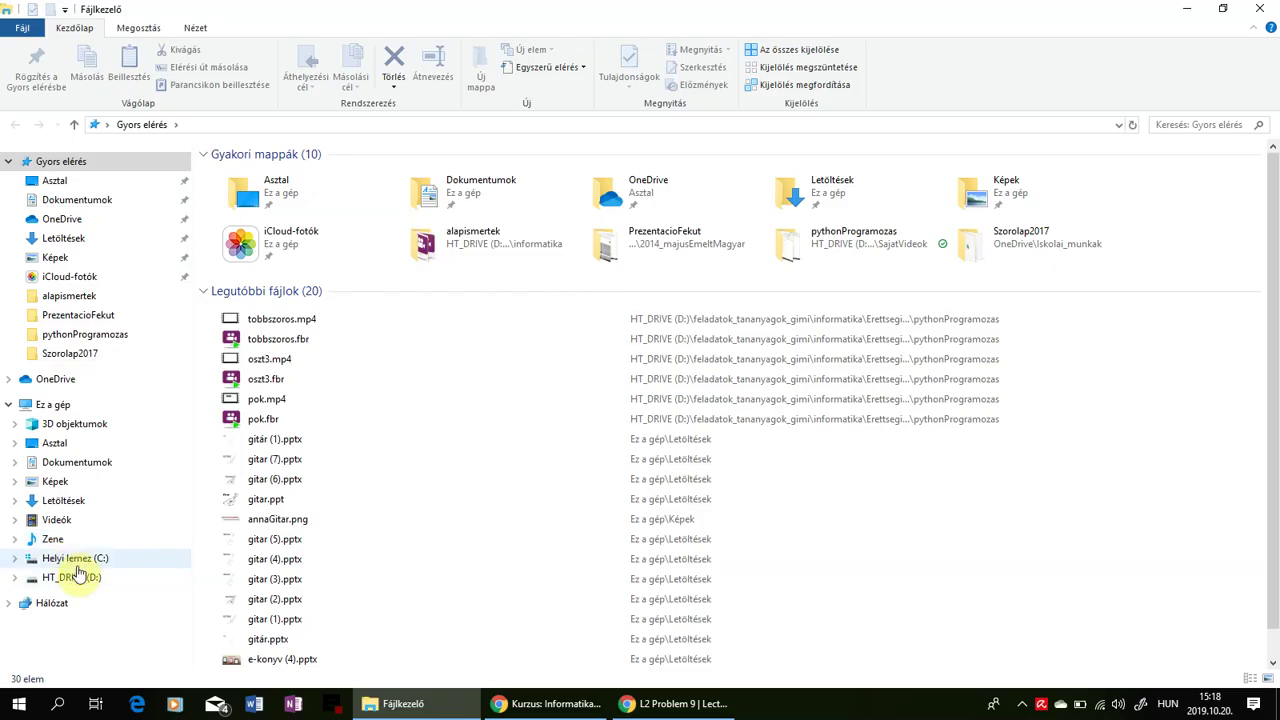
Open the Windows folder on drive C: and select notepad.exe among its files
click(78, 559)
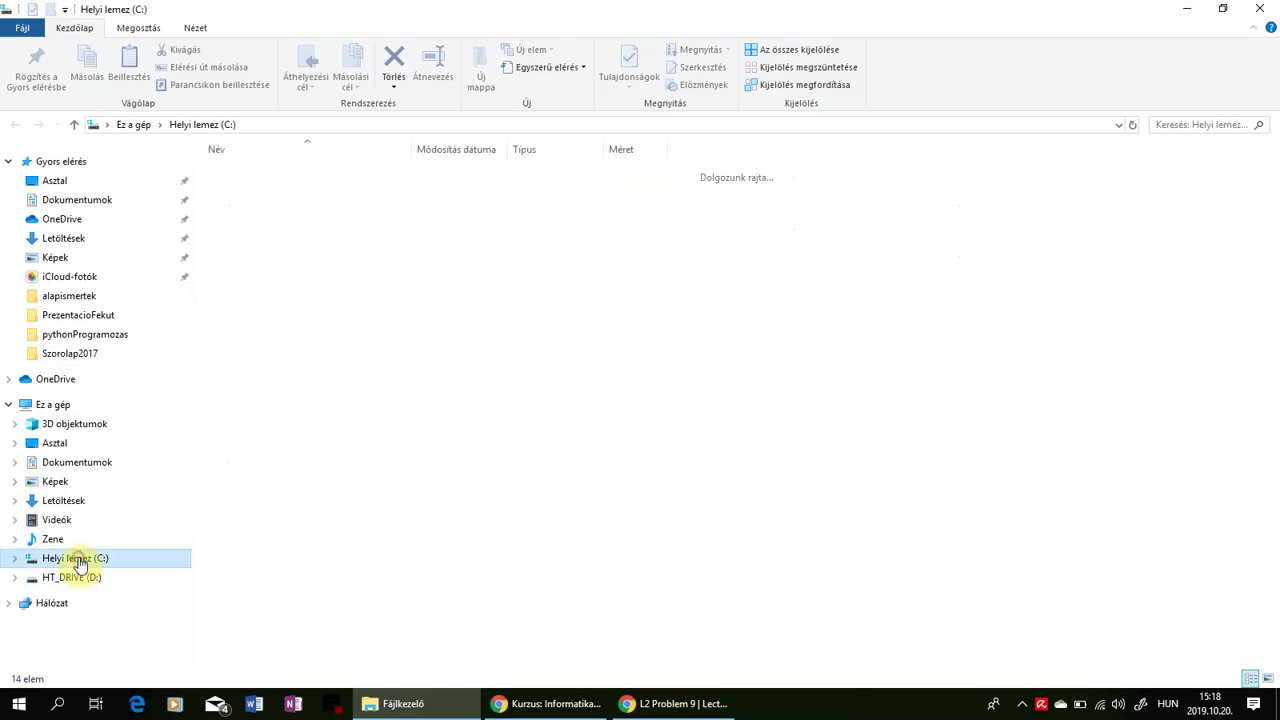
click(250, 376)
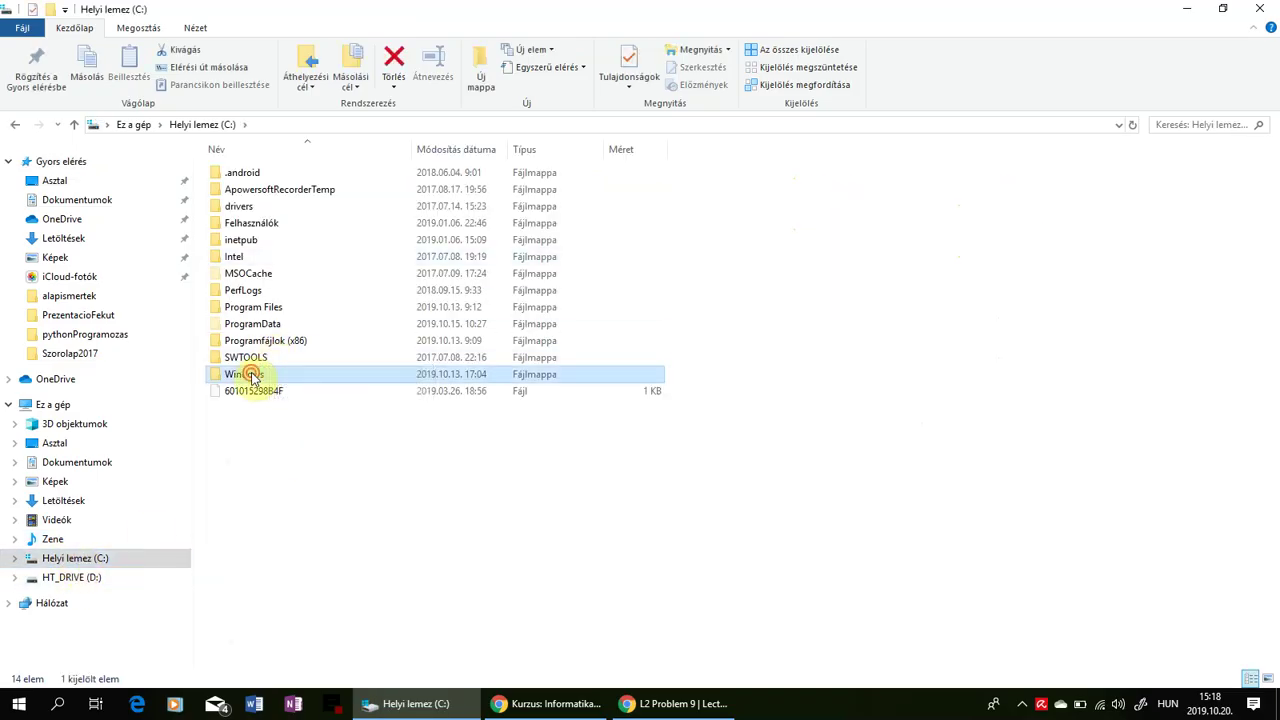
double_click(250, 376)
scroll(418, 408, down, 12)
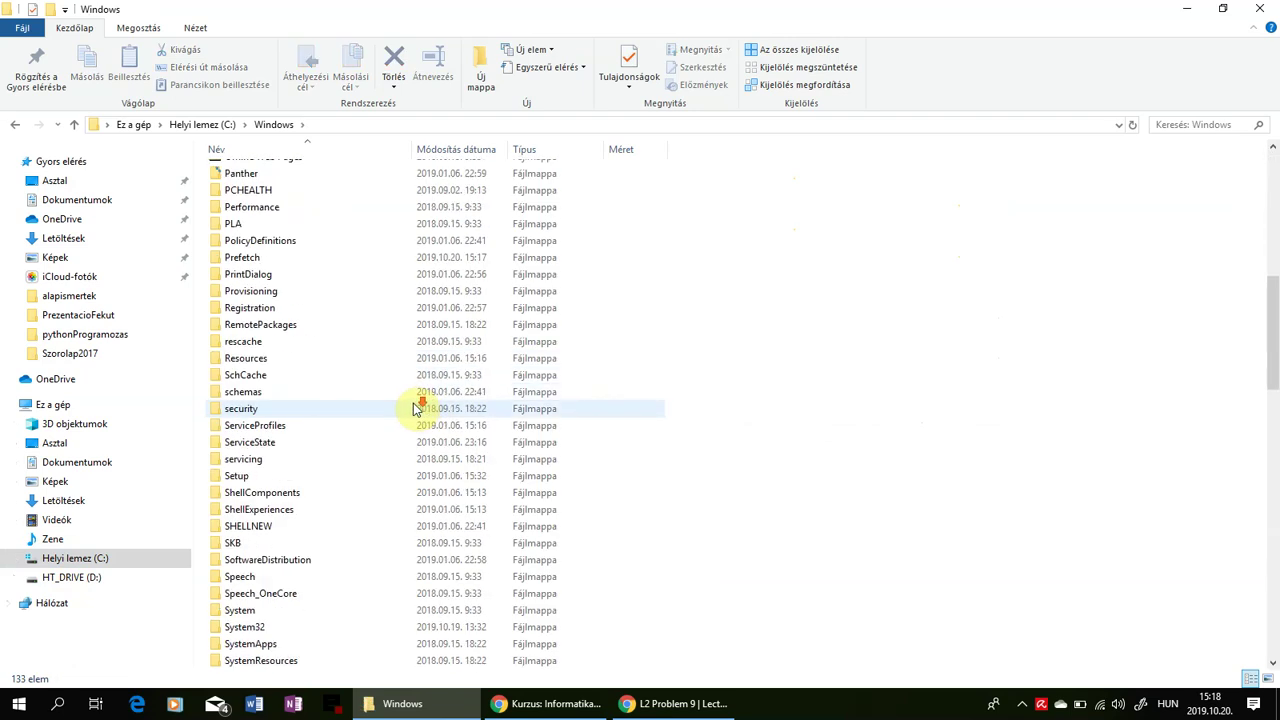
scroll(418, 408, down, 1)
click(250, 360)
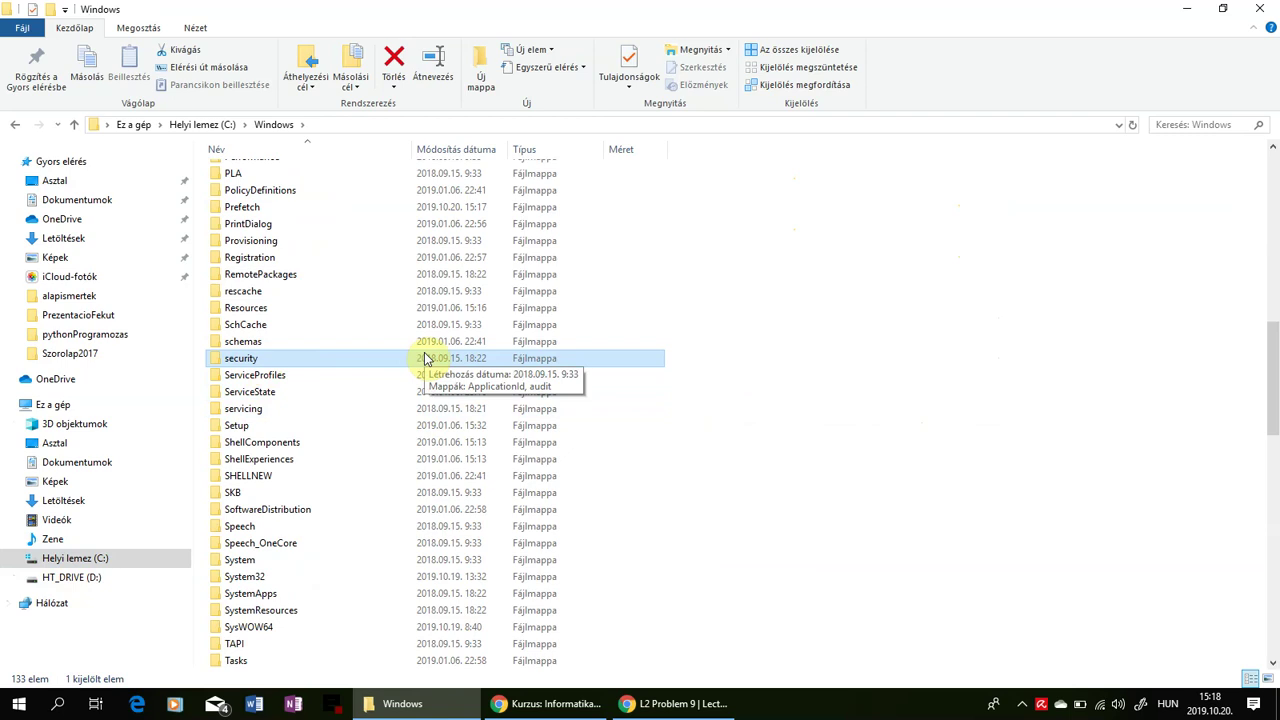
key(n)
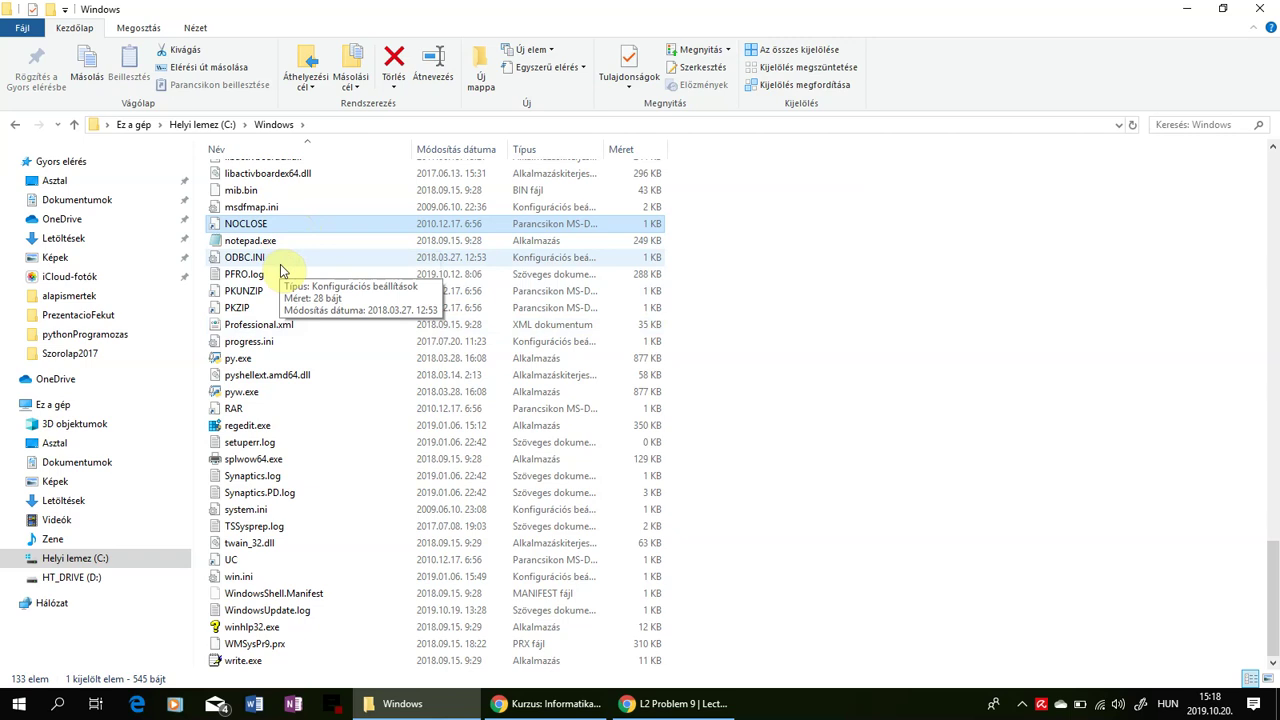
click(250, 243)
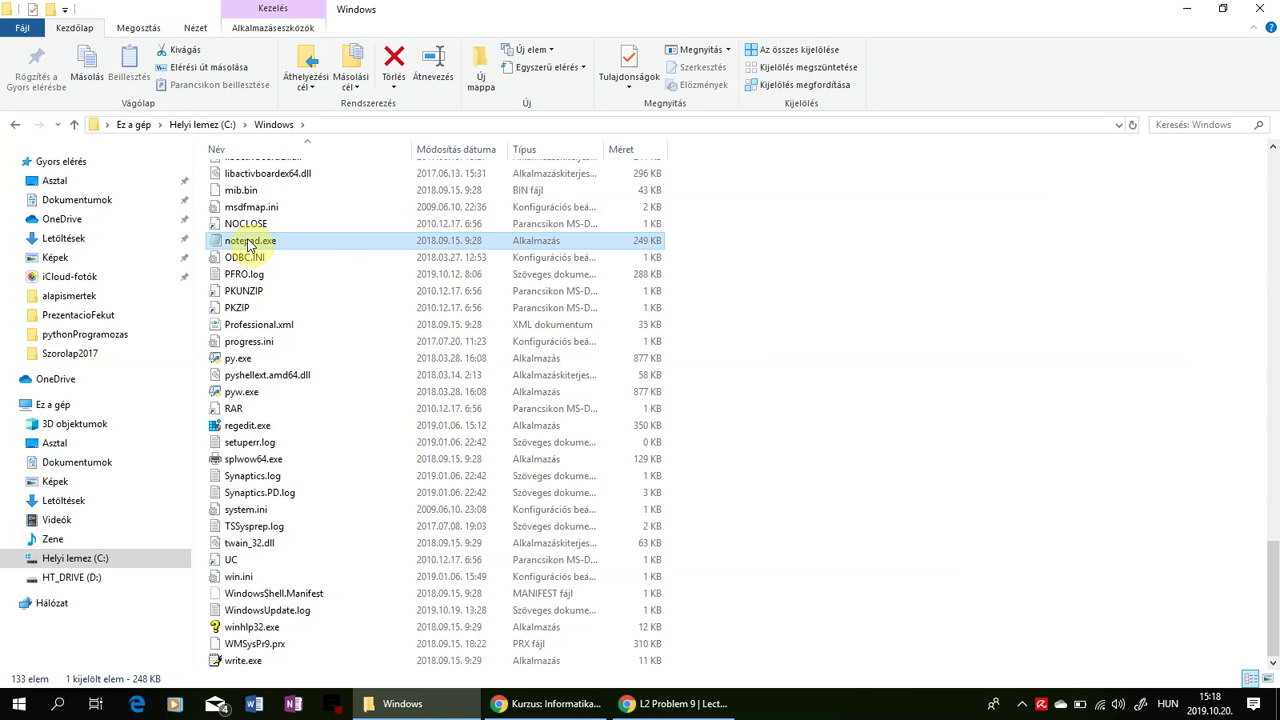
Send a shortcut of notepad.exe to the desktop and move it to the empty area beside the WinSCP icon
right_click(249, 245)
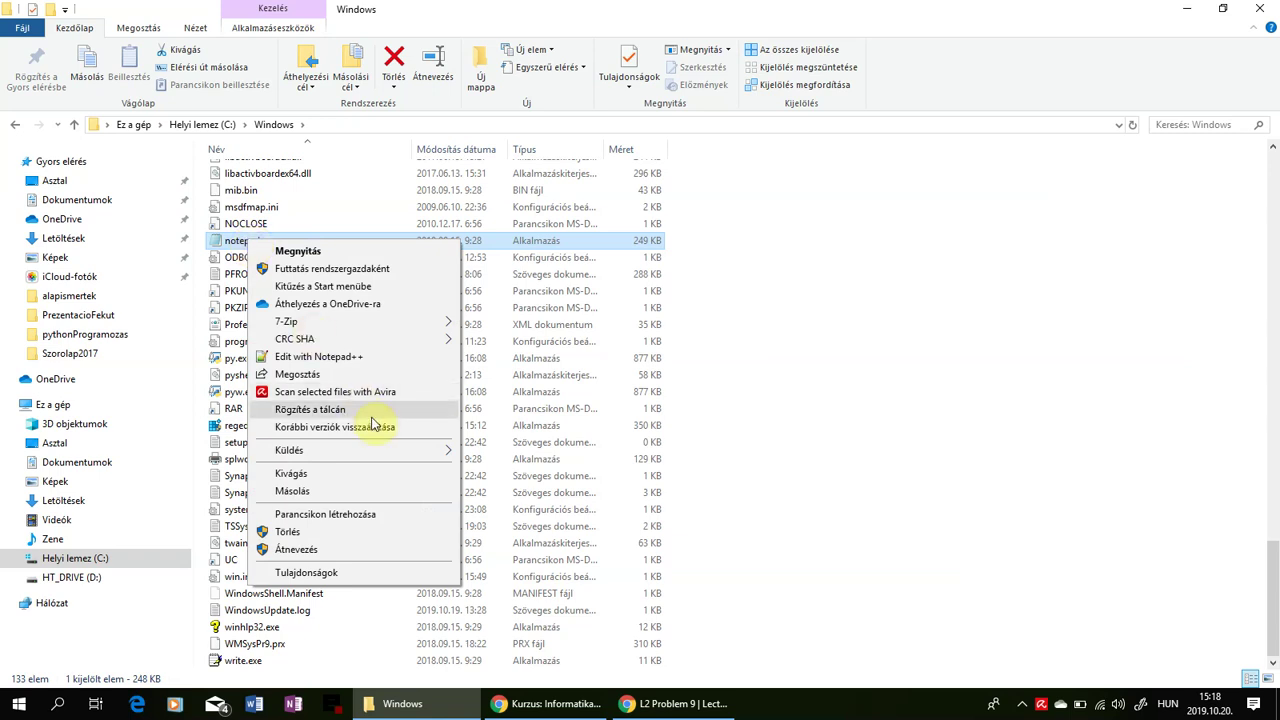
mouse_move(394, 446)
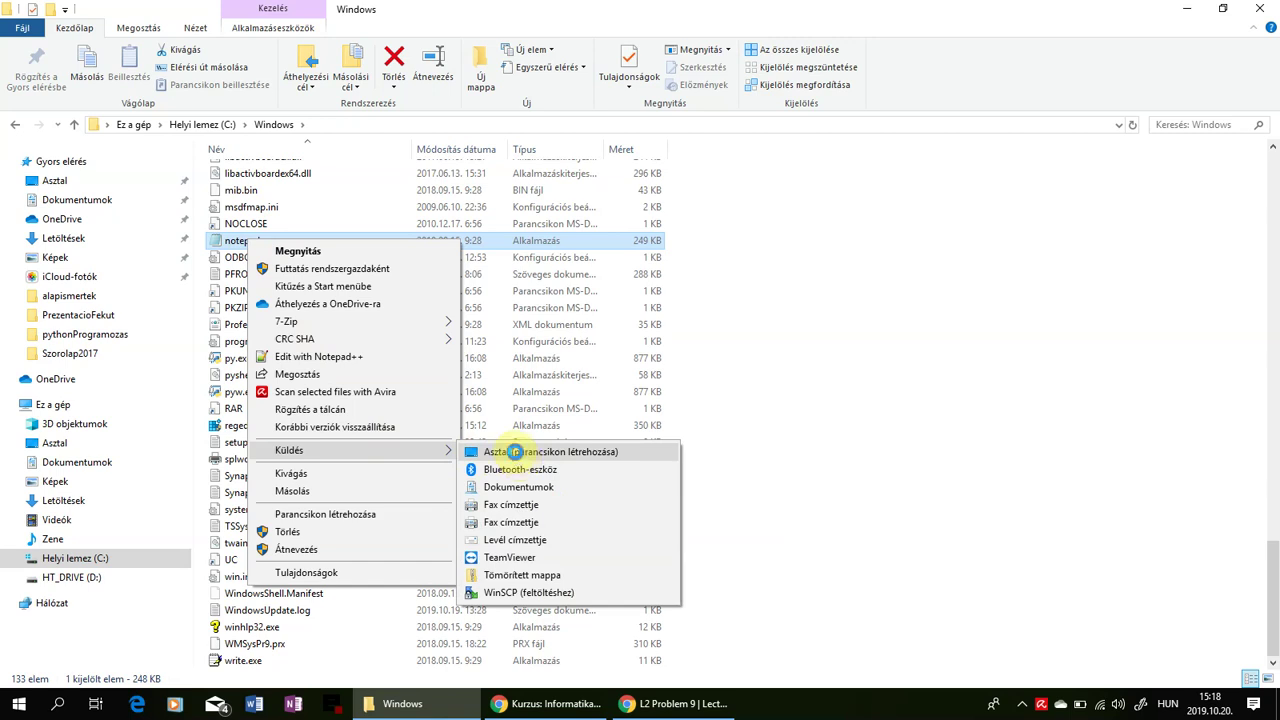
click(516, 455)
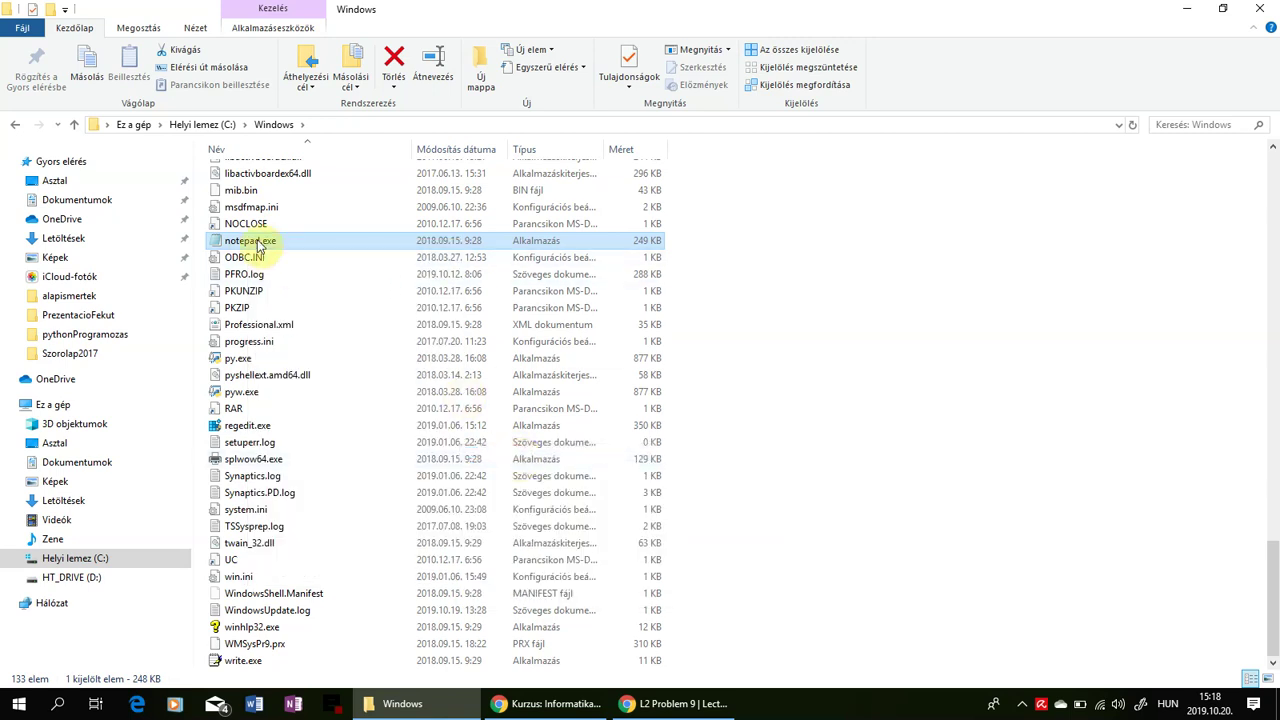
click(1180, 10)
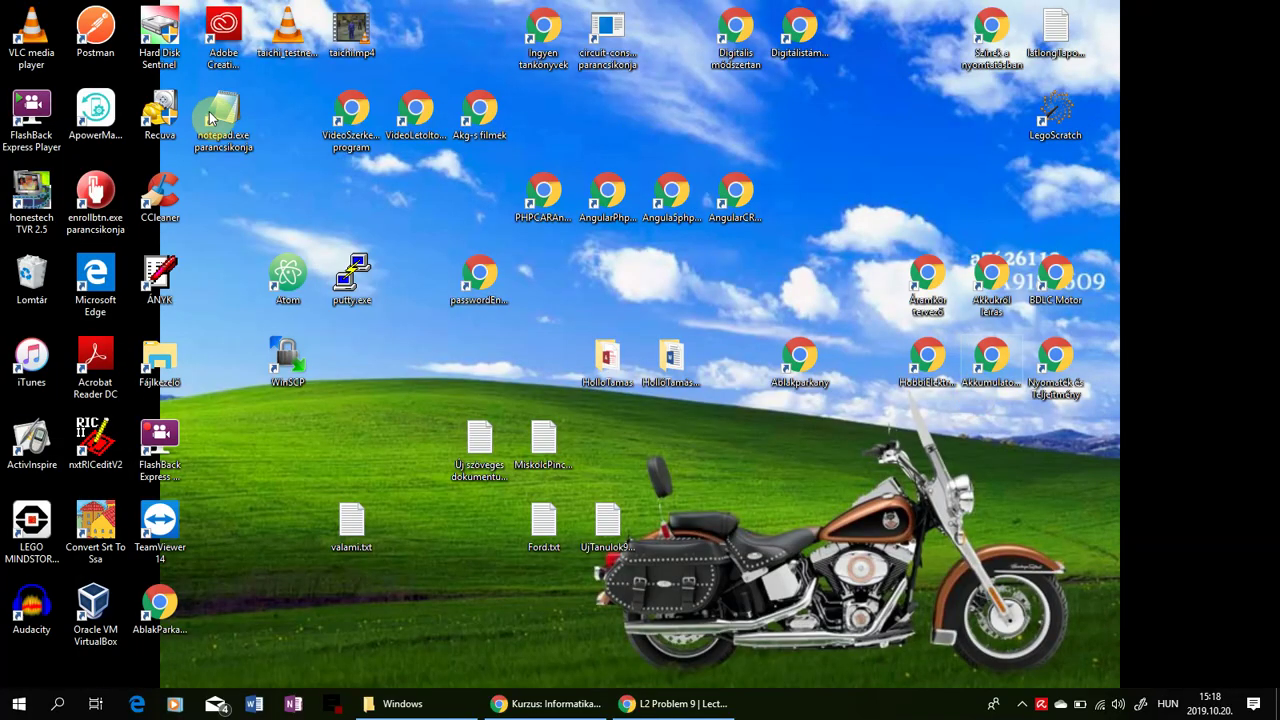
click(387, 358)
drag(385, 370, 418, 352)
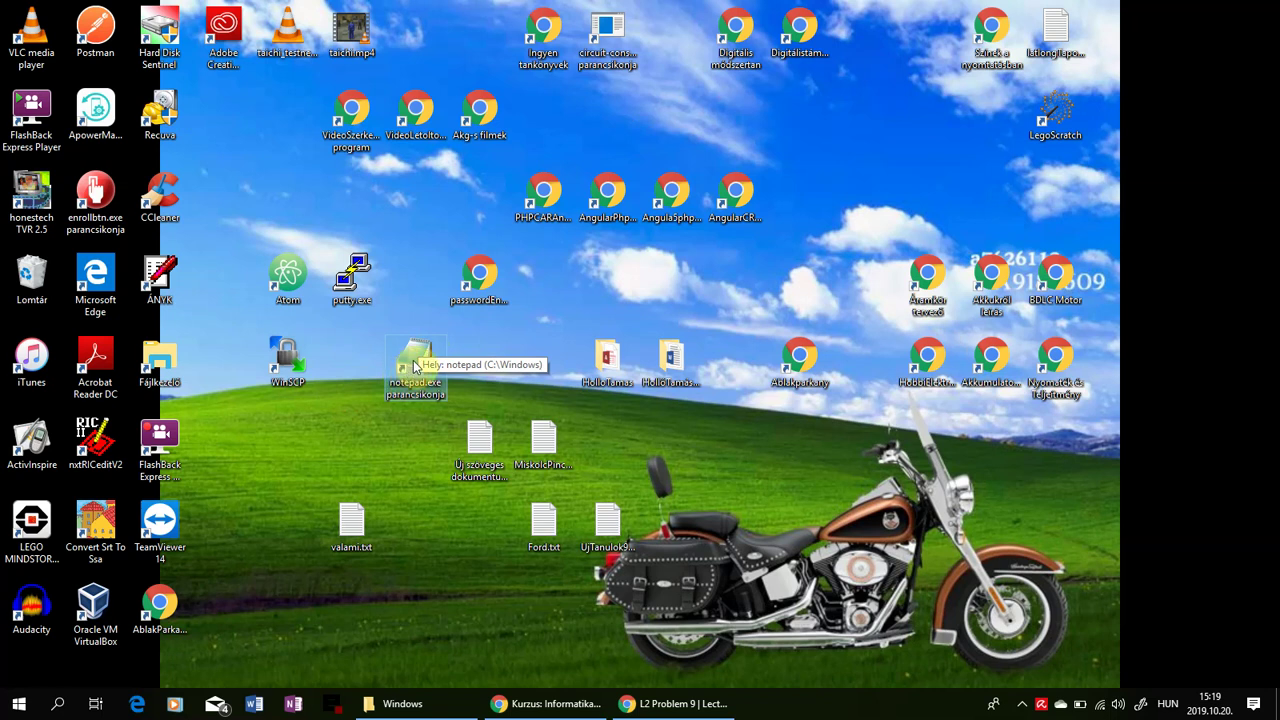
Examine the target path in the properties of the notepad.exe shortcut, and close the dialog without changes
right_click(413, 367)
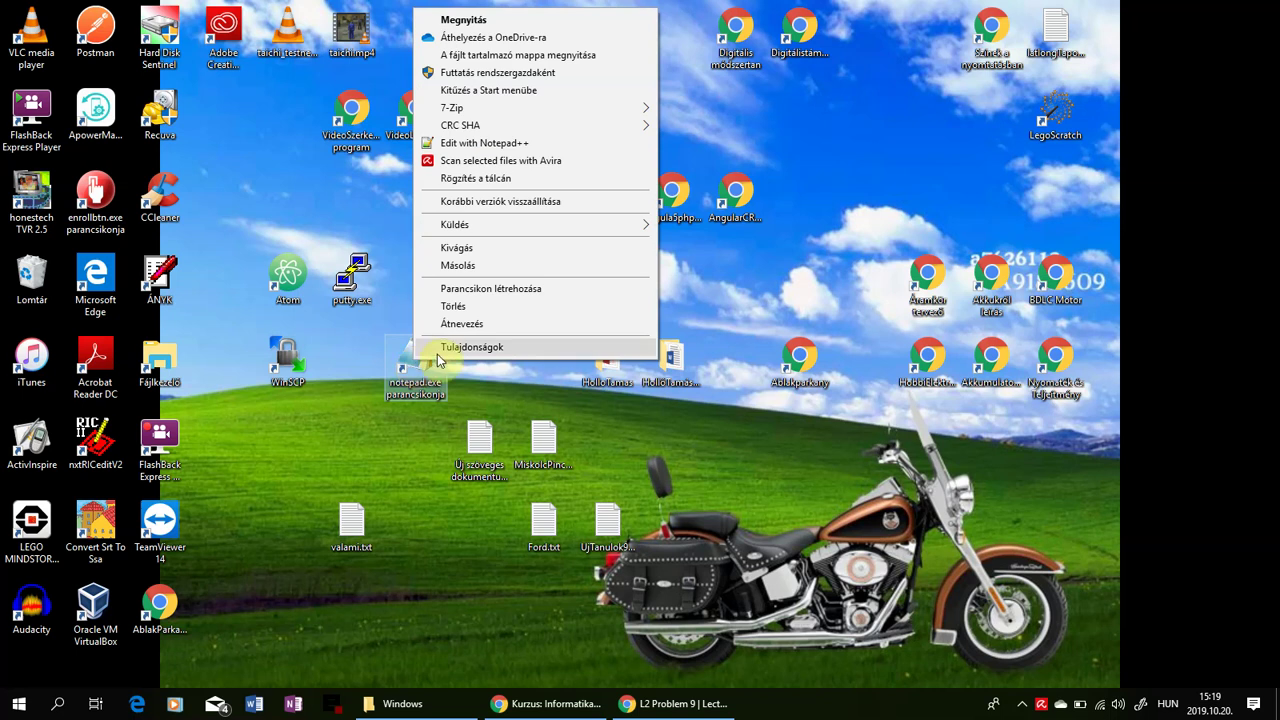
click(447, 347)
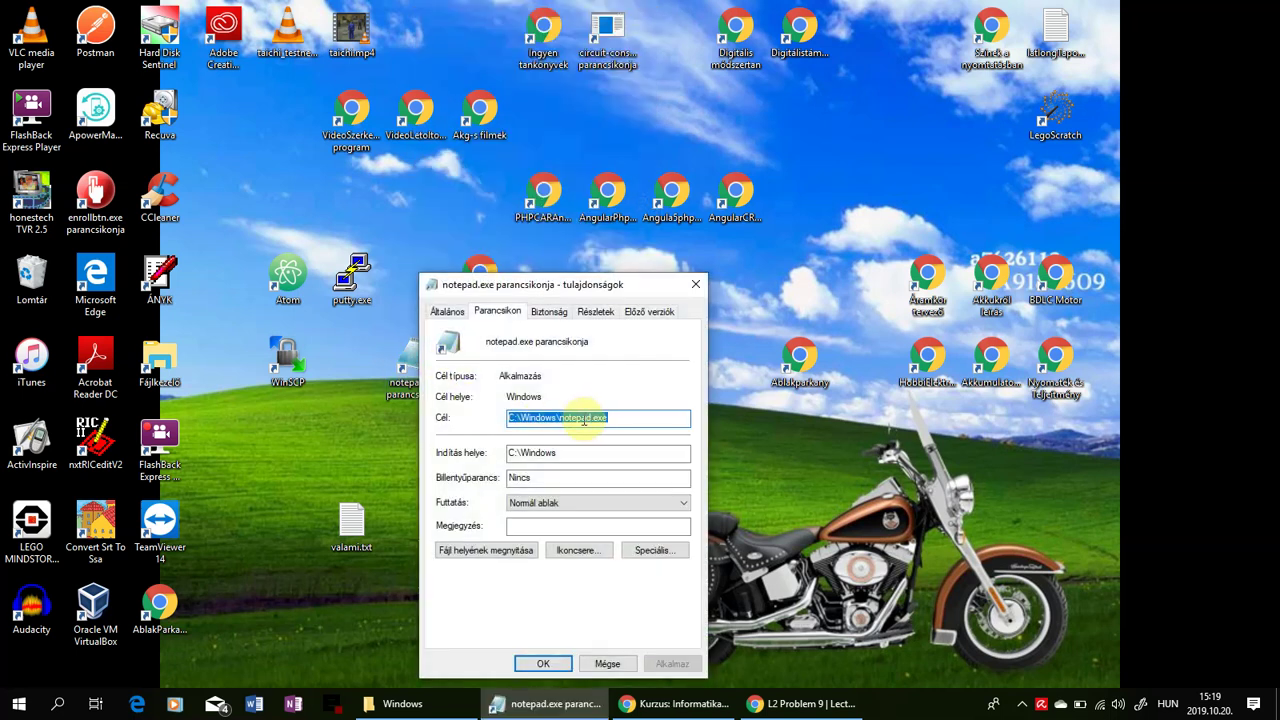
click(512, 418)
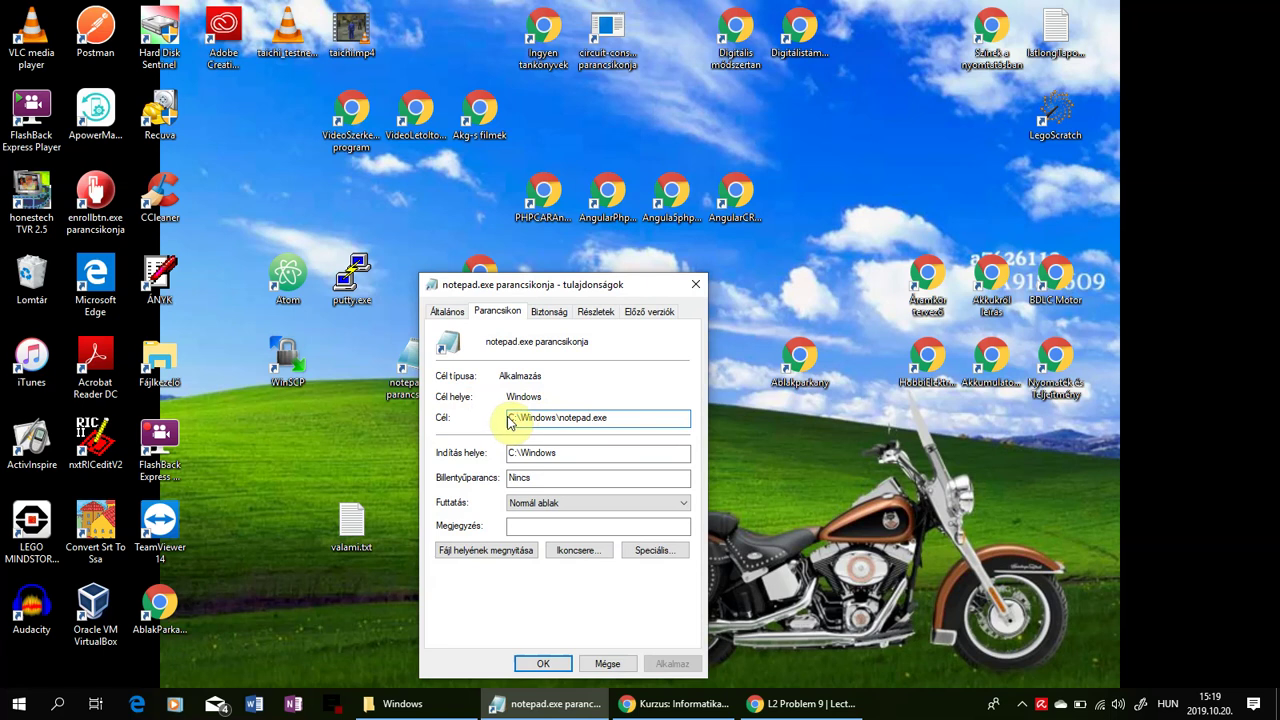
drag(518, 418, 623, 420)
click(560, 418)
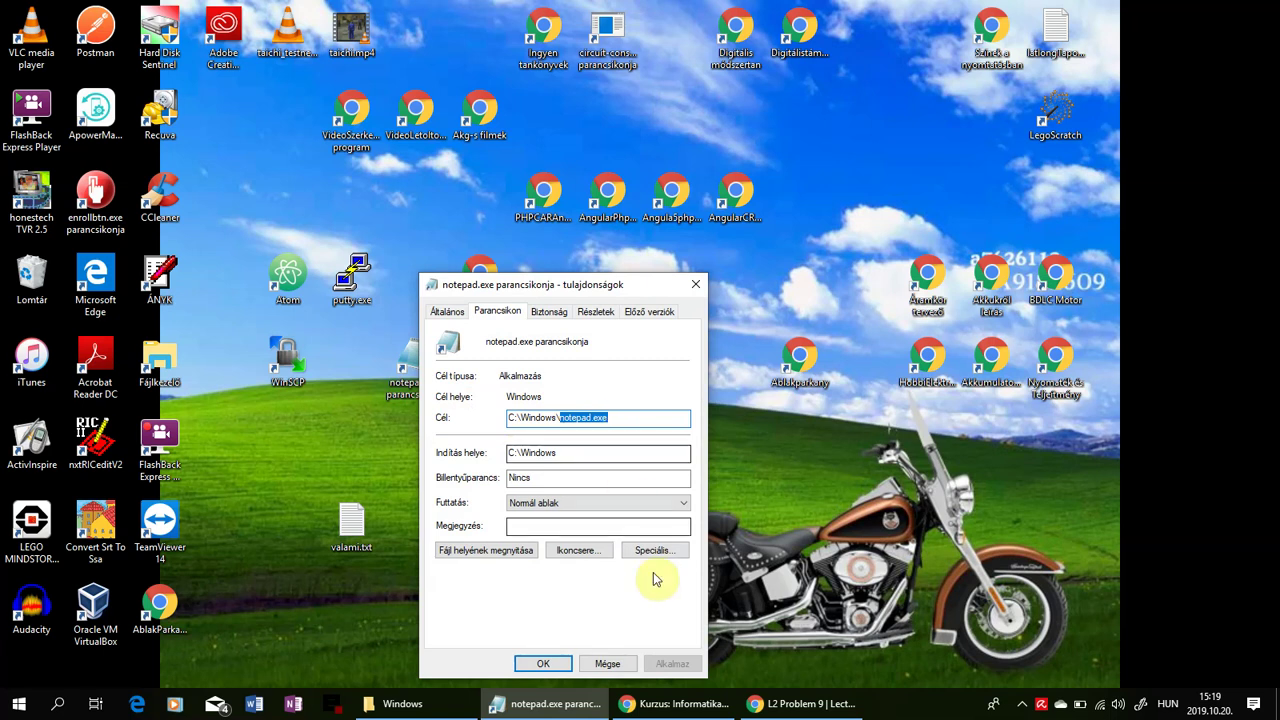
click(607, 663)
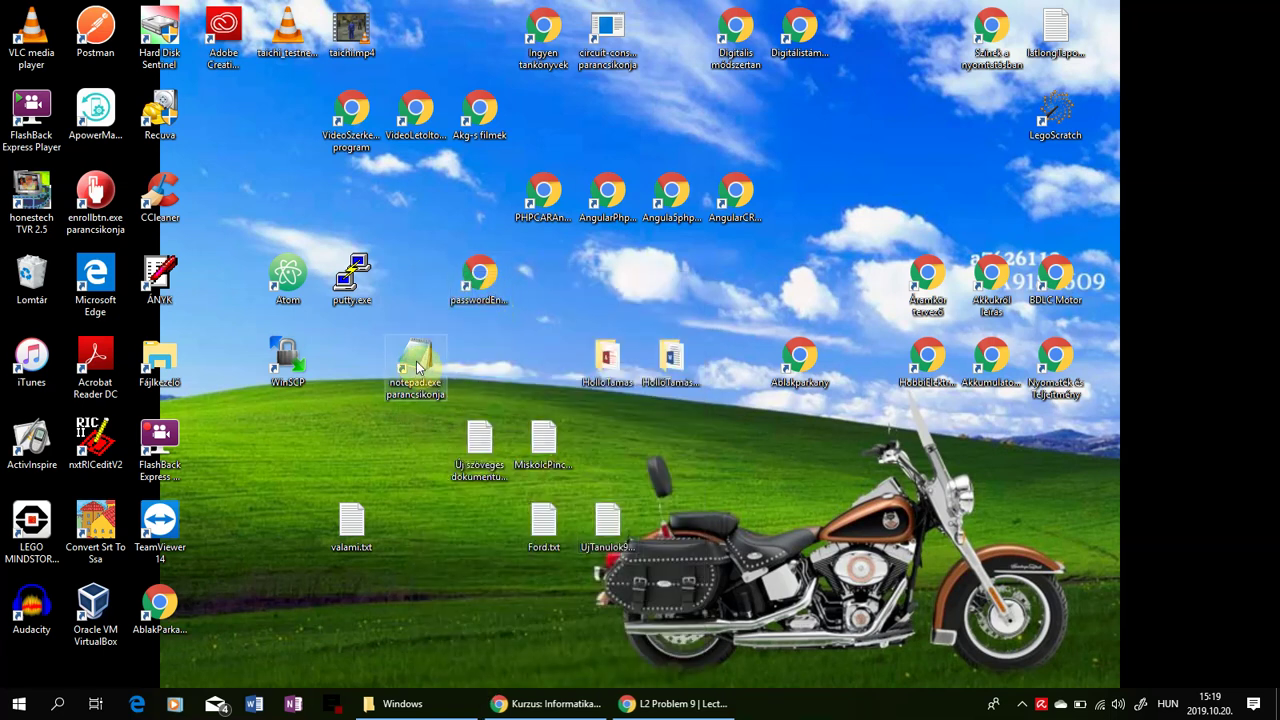
Start Jegyzettömb from its desktop shortcut and close the empty window
double_click(418, 367)
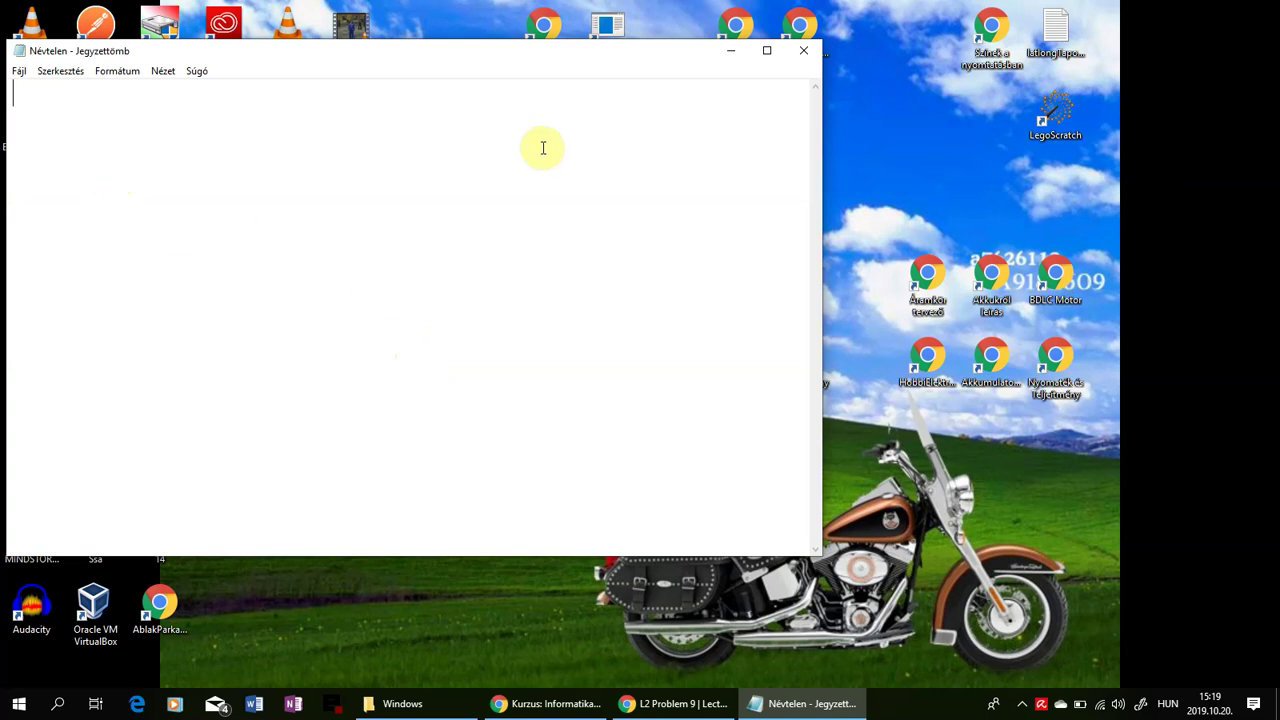
click(342, 368)
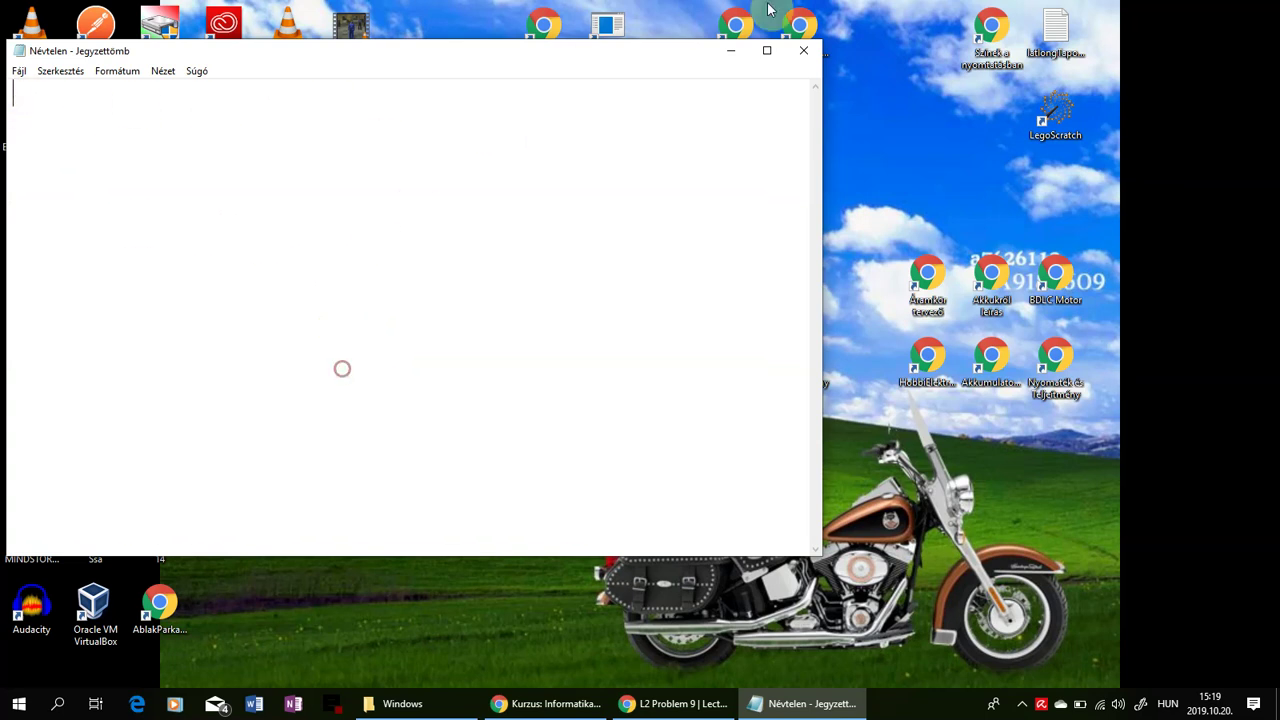
click(811, 53)
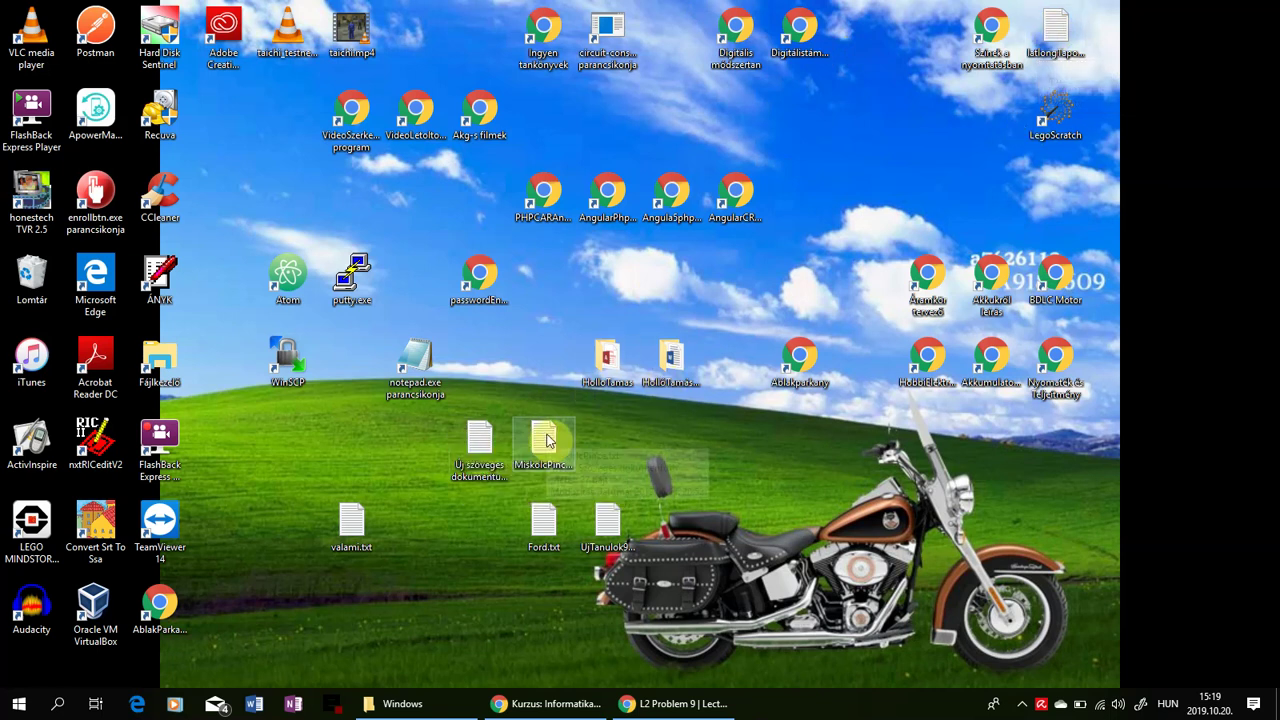
Open Ford.txt from the desktop, view it maximized and in a restored, repositioned window, and close it
double_click(539, 525)
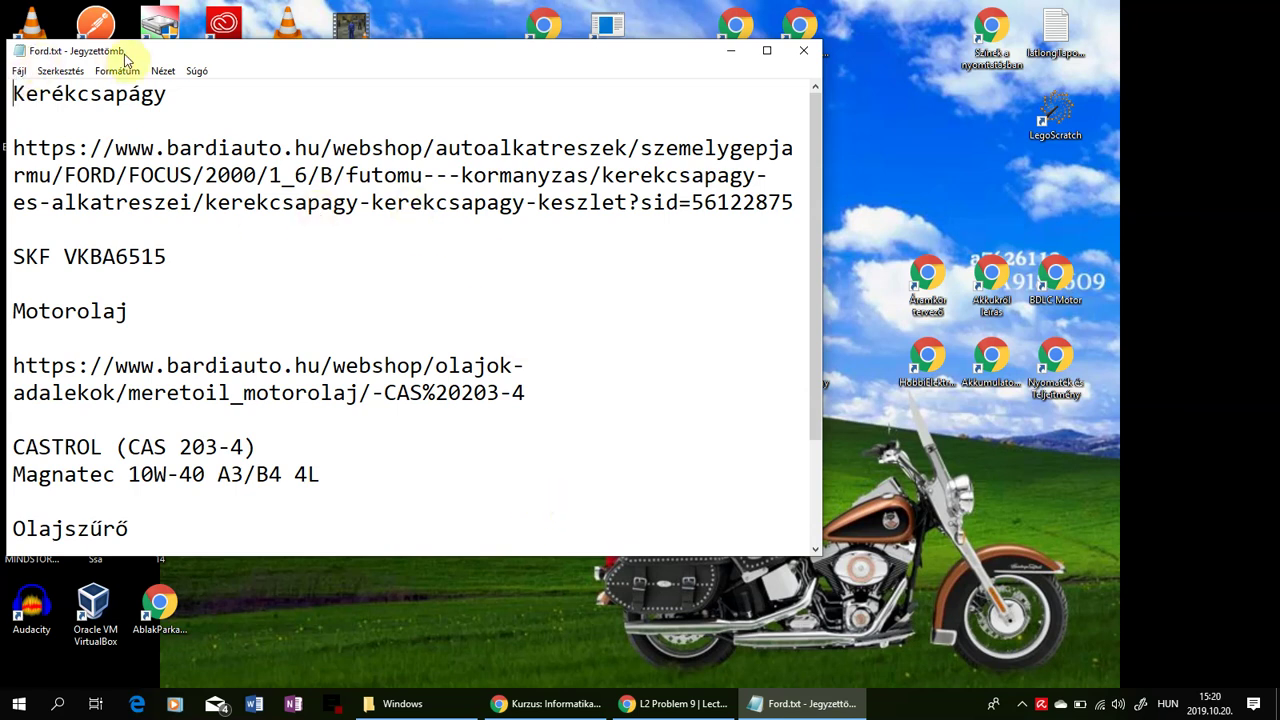
drag(244, 60, 694, 18)
double_click(574, 12)
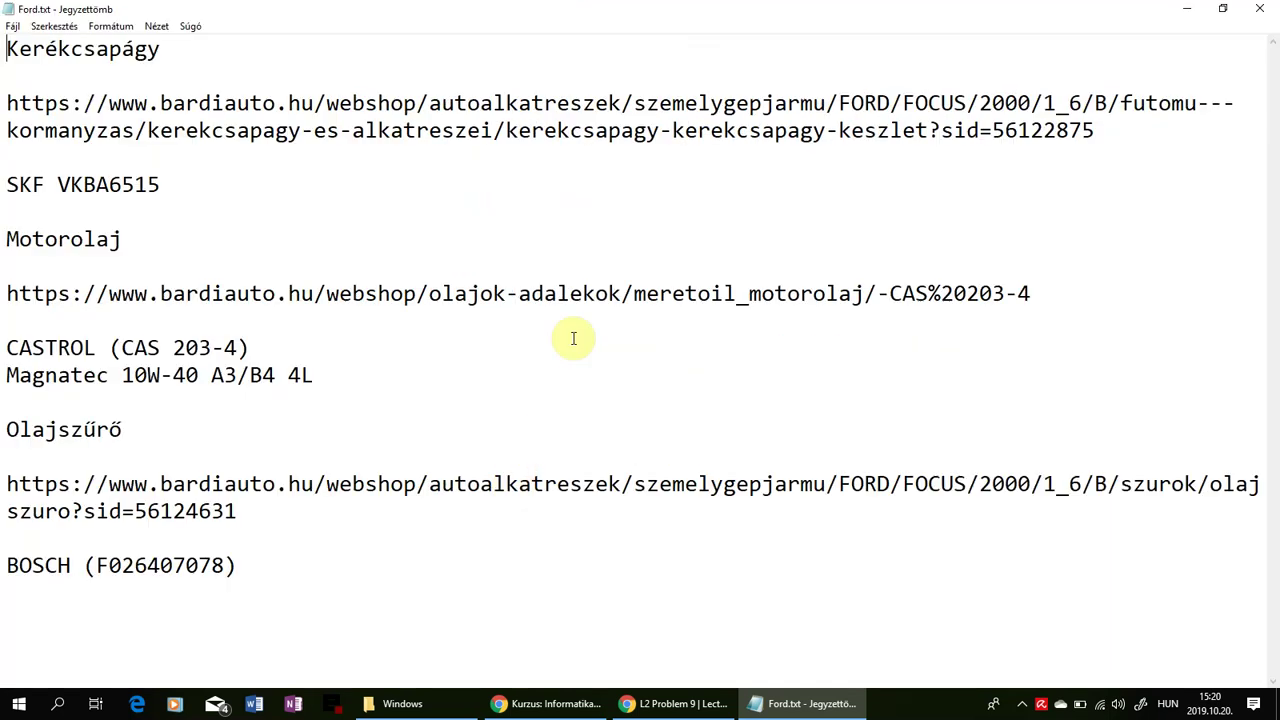
click(1222, 8)
drag(440, 16, 811, 27)
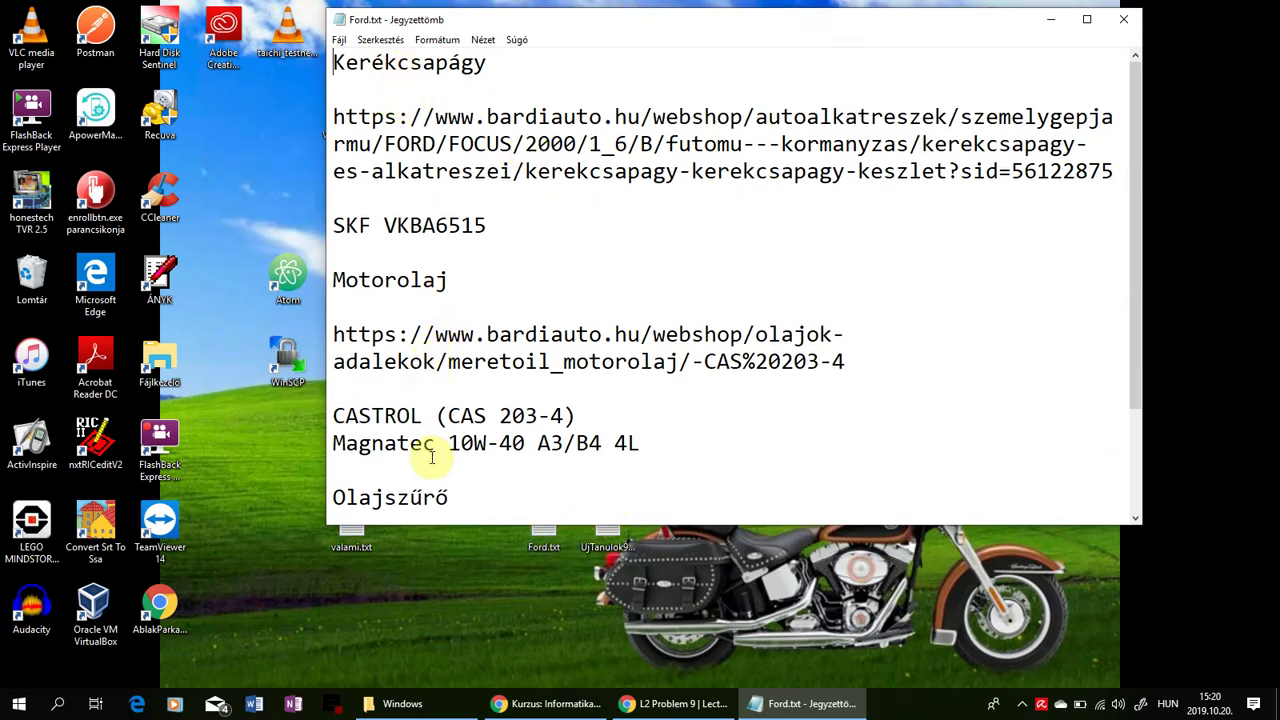
click(1125, 20)
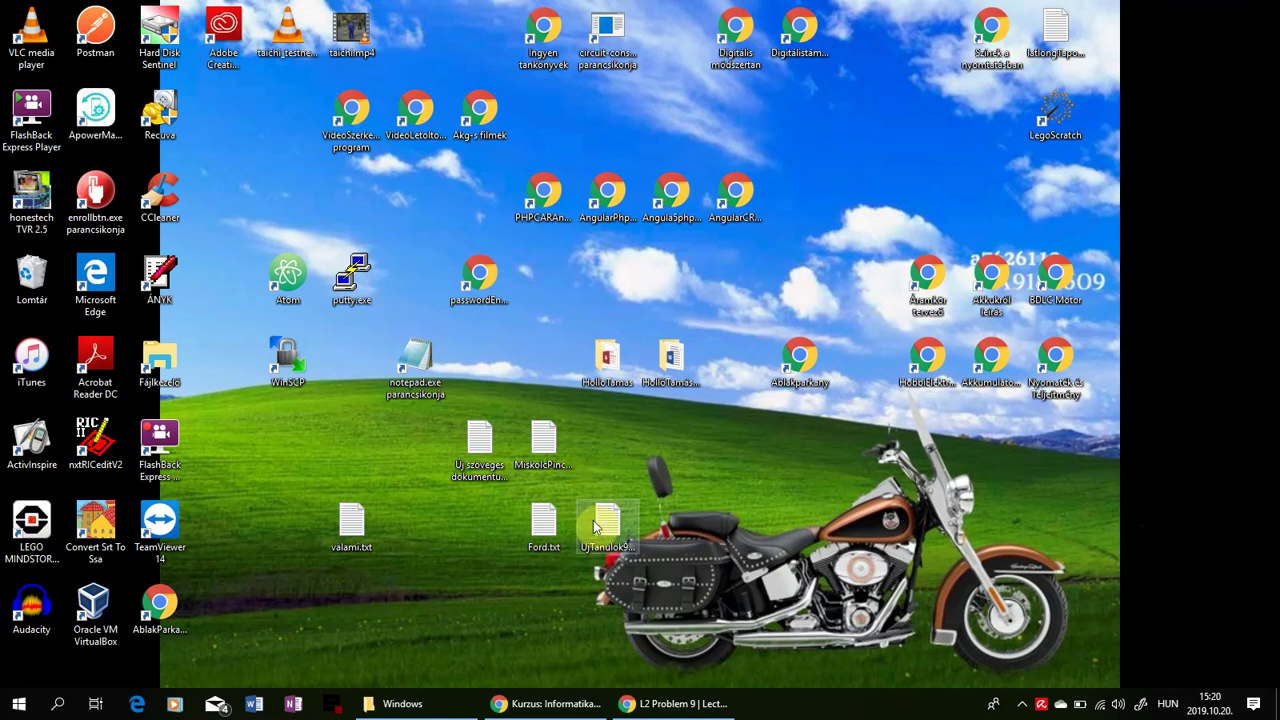
Create a shortcut to Ford.txt on the desktop beside the original file, and select the original
click(538, 522)
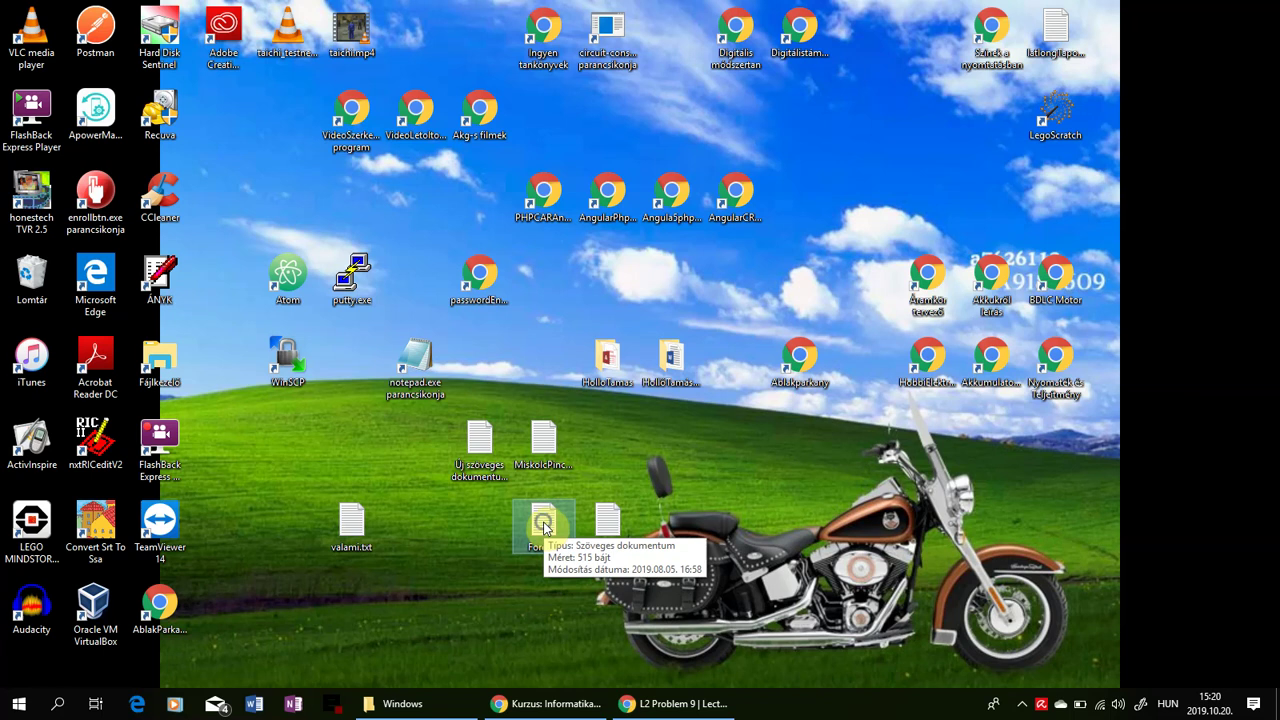
drag(545, 528, 450, 541)
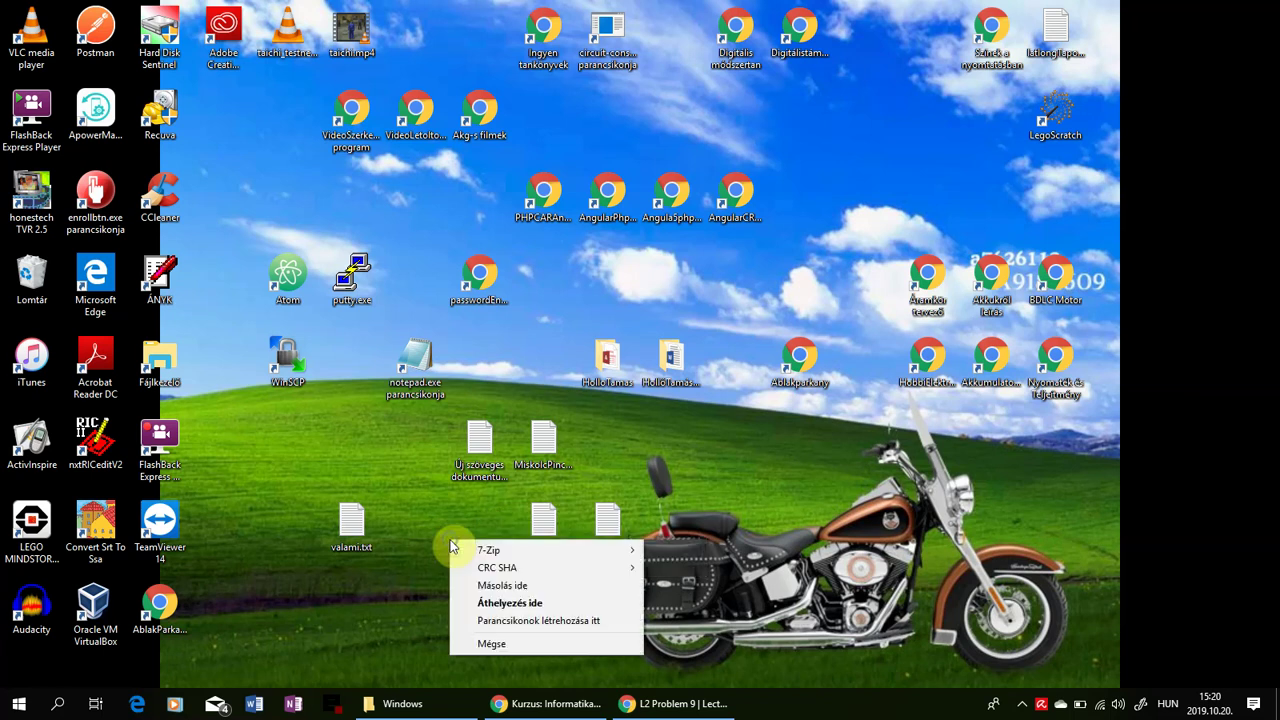
click(508, 620)
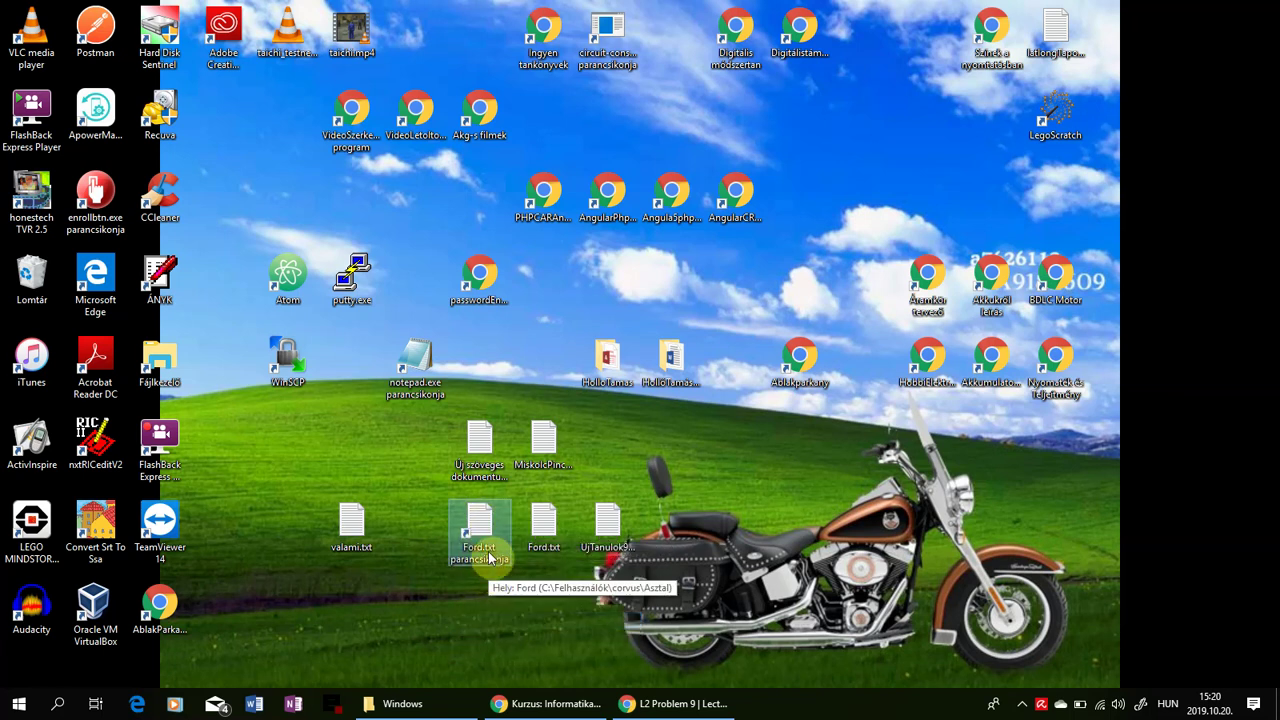
click(542, 532)
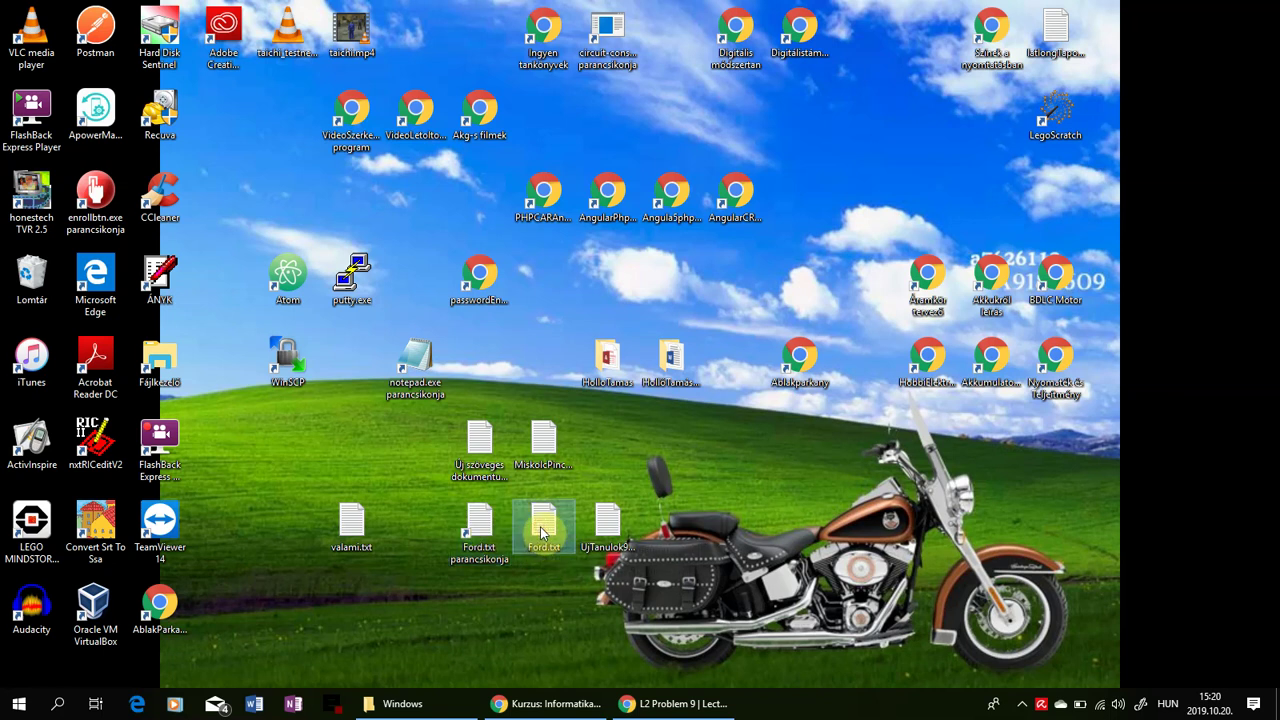
click(543, 530)
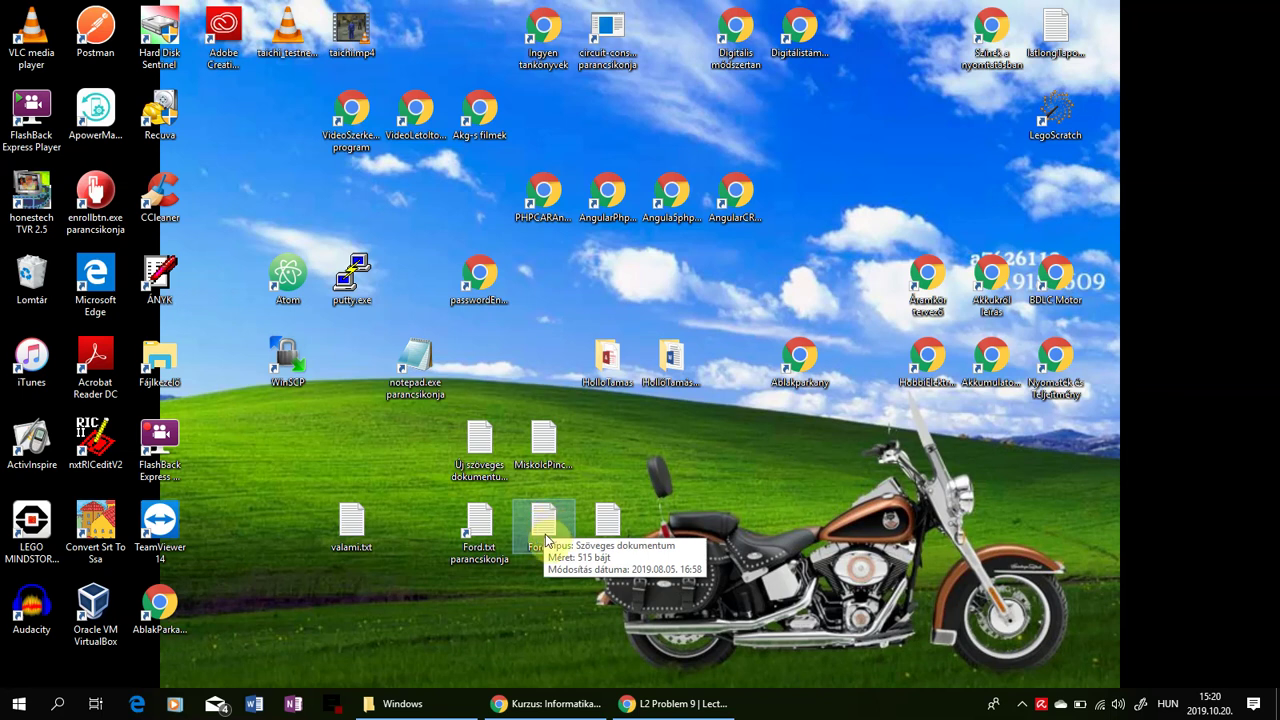
Delete the Ford.txt and notepad.exe shortcuts from the desktop to the Recycle Bin
click(495, 535)
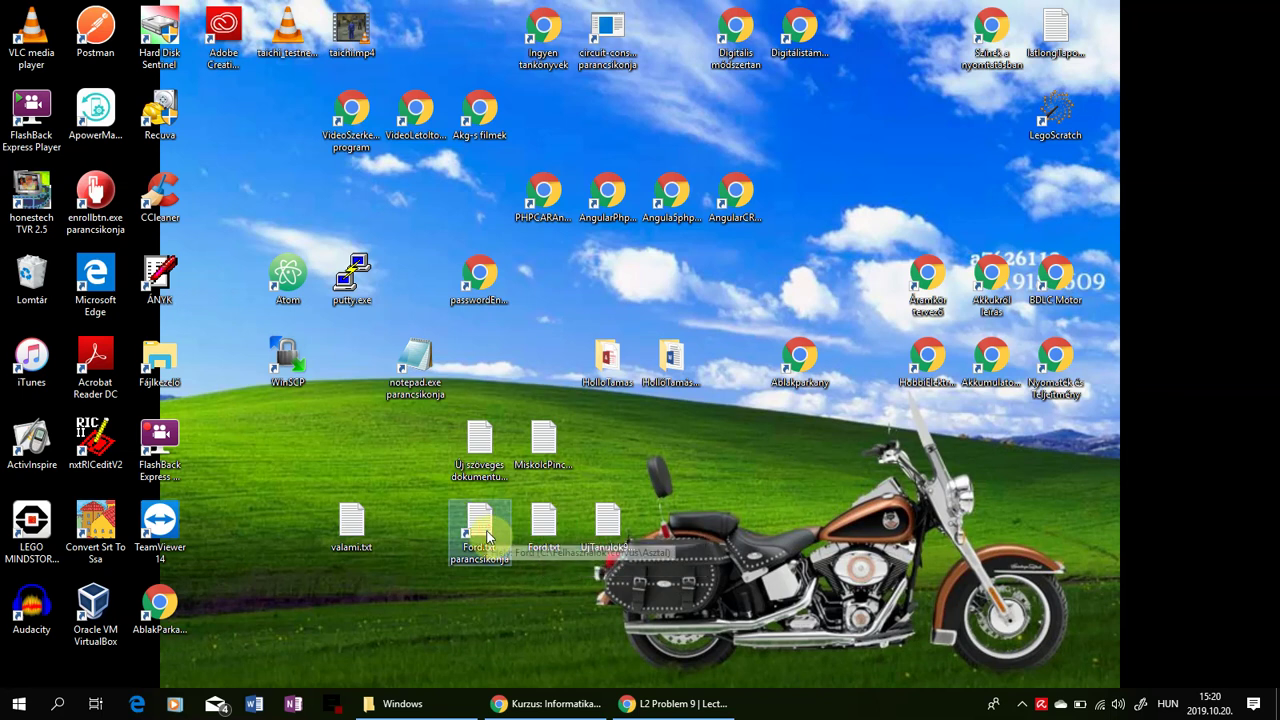
key(Delete)
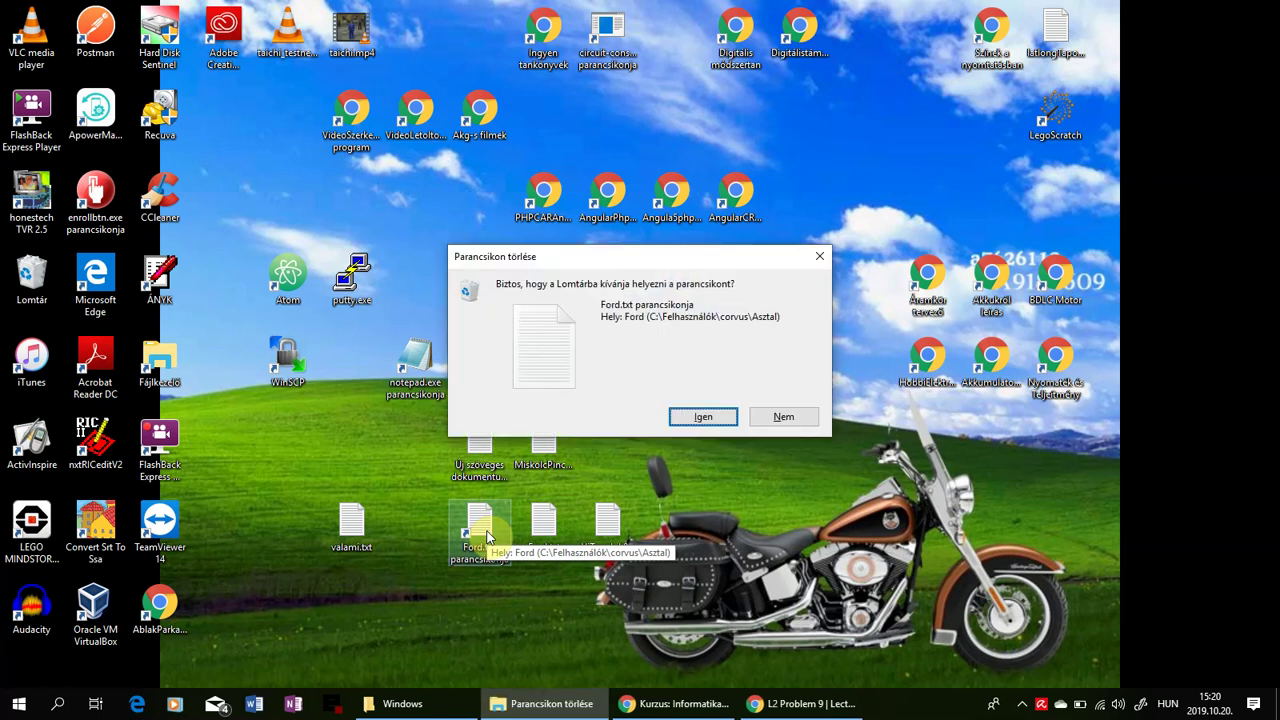
key(Return)
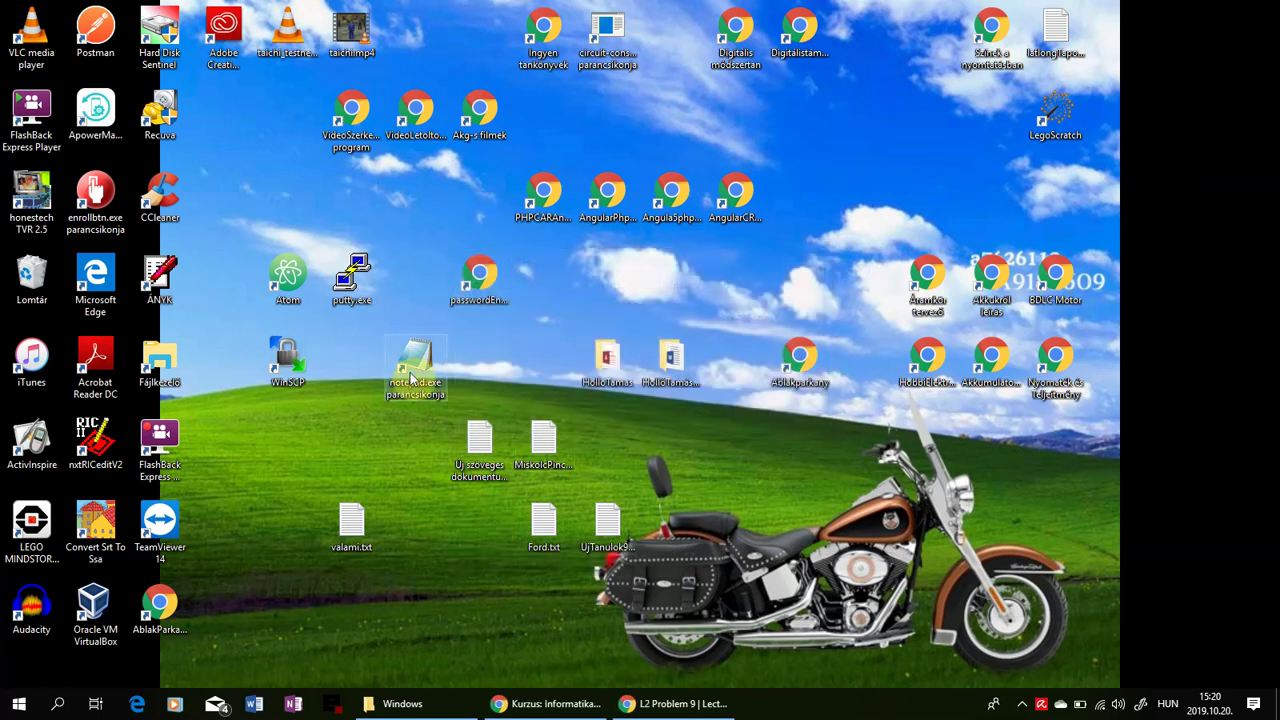
click(413, 377)
key(Delete)
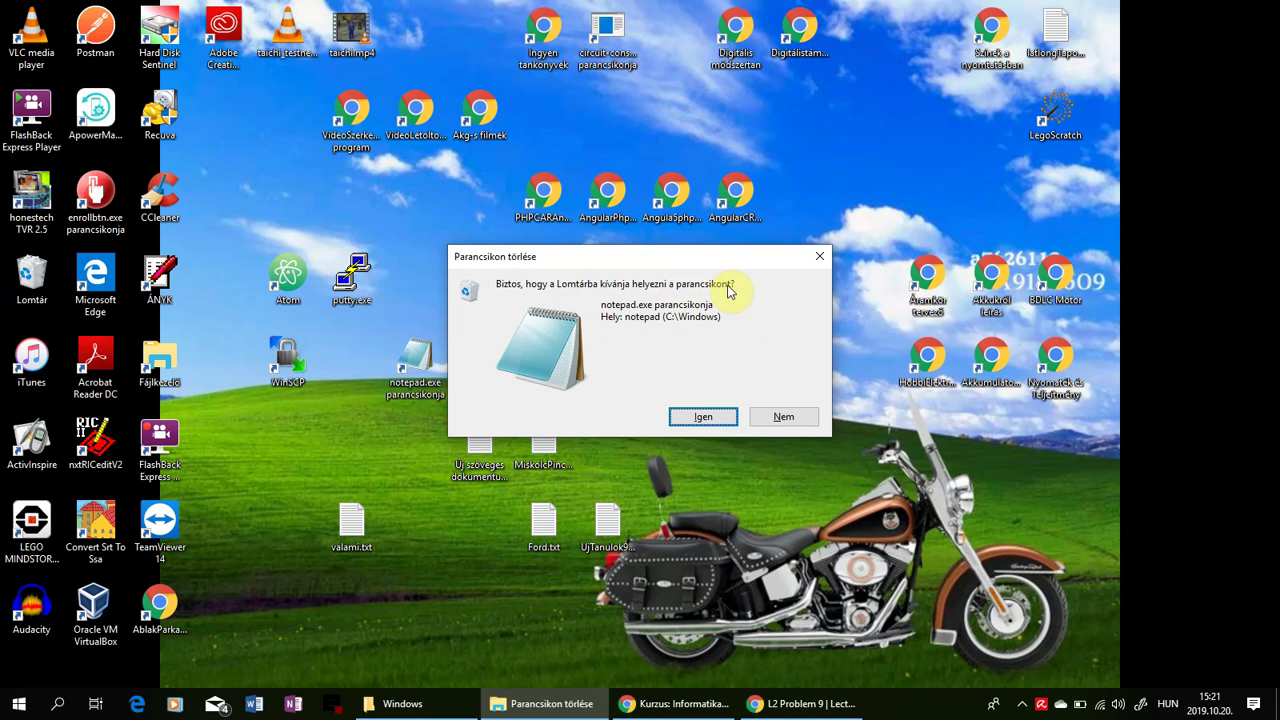
click(704, 416)
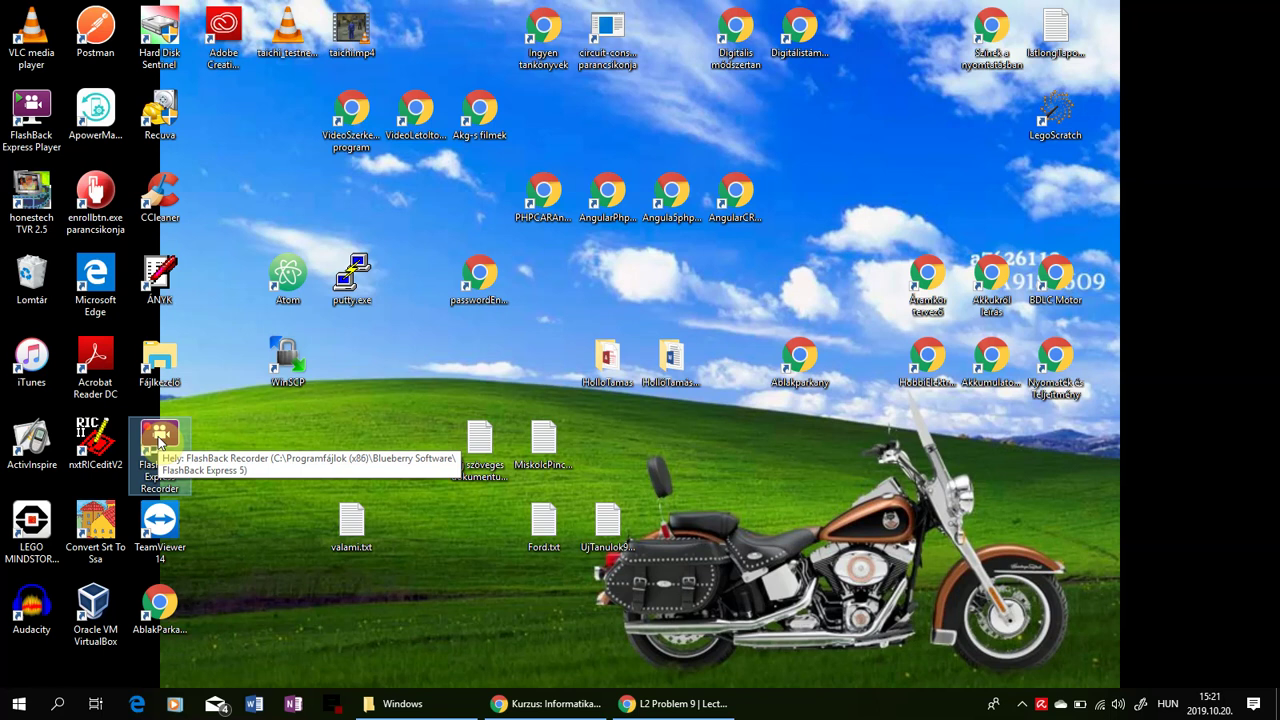
Request deletion of the FlashBack Express Recorder shortcut, and decline the confirmation
key(Delete)
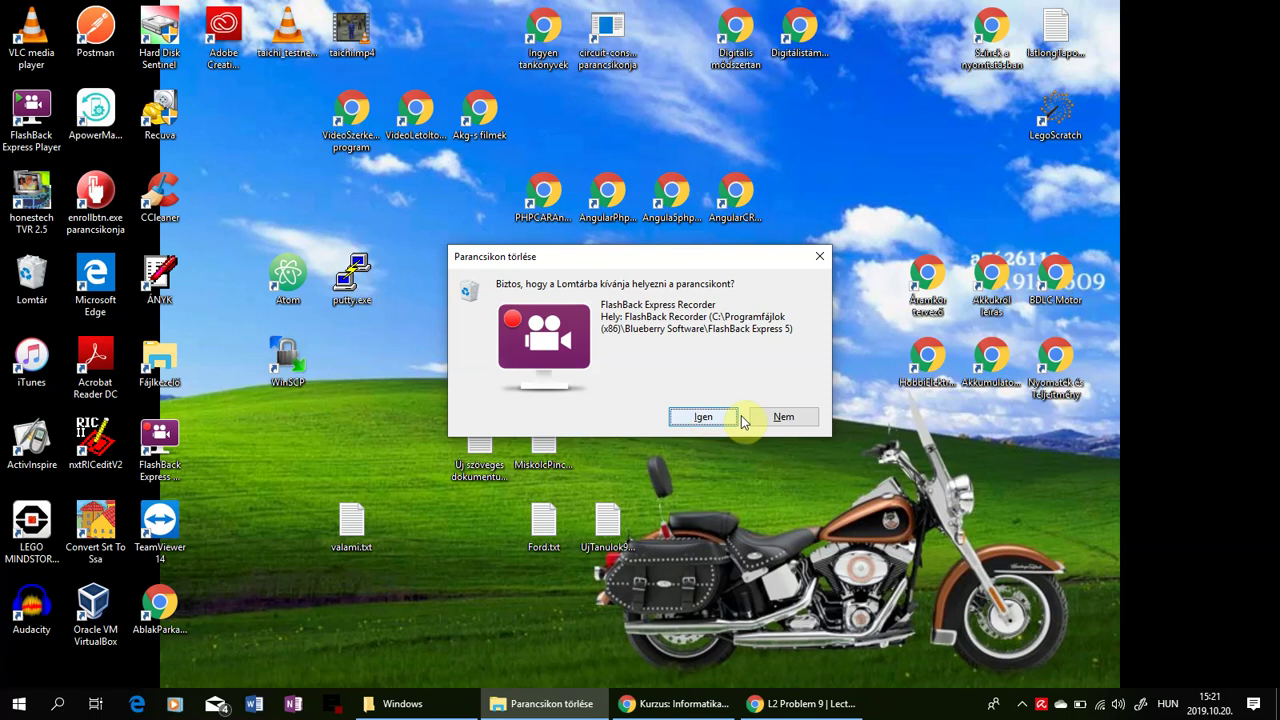
click(773, 415)
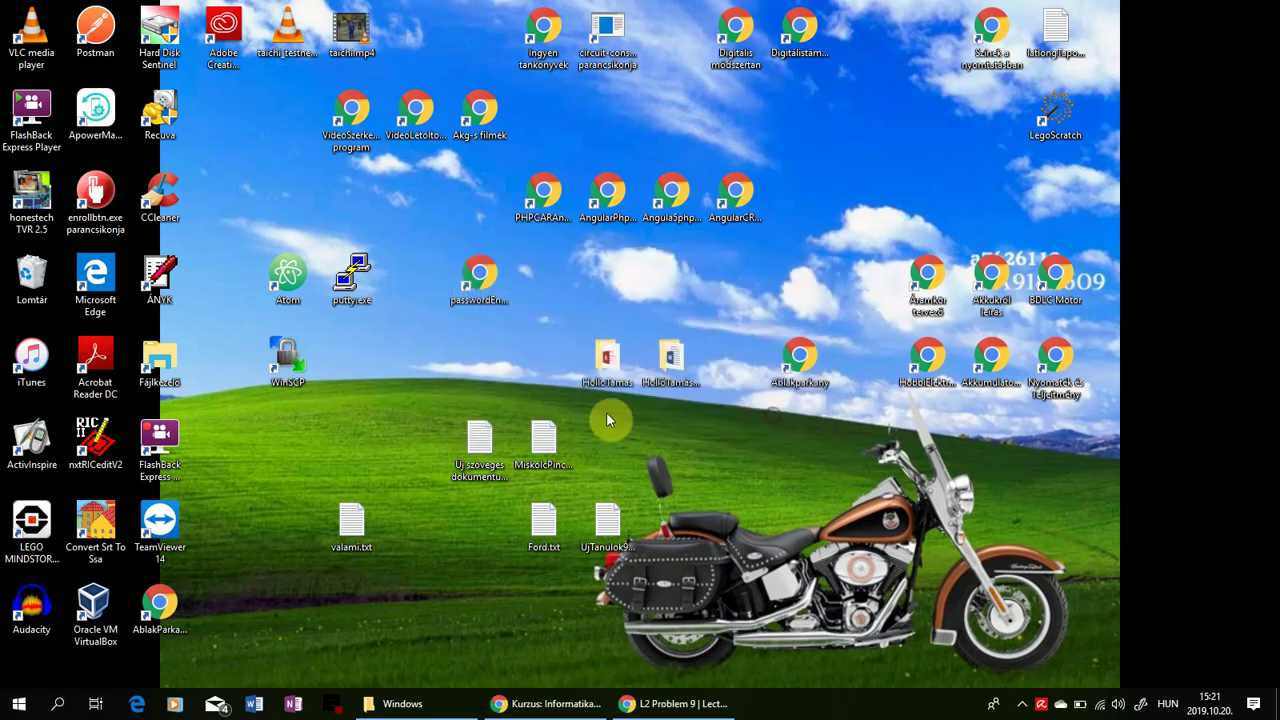
Request deletion of the TeamViewer 14 and Oracle VM VirtualBox desktop shortcuts, declining the confirmation each time
click(171, 519)
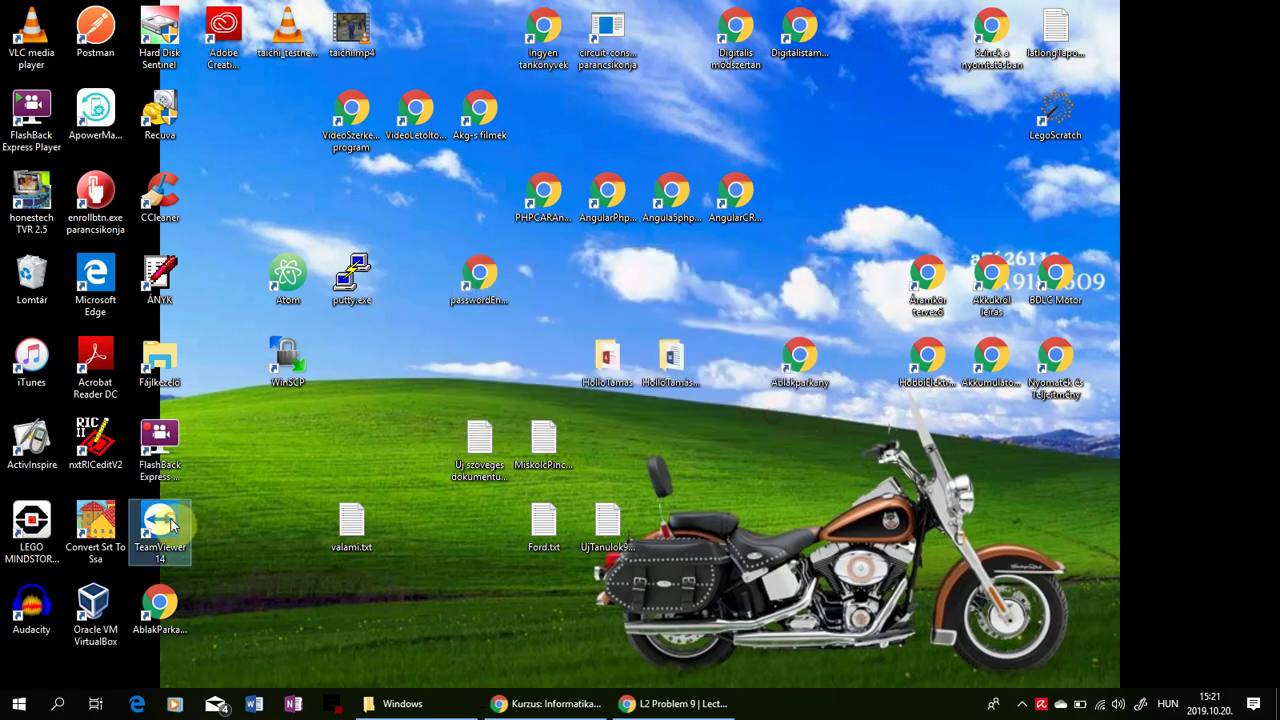
key(Delete)
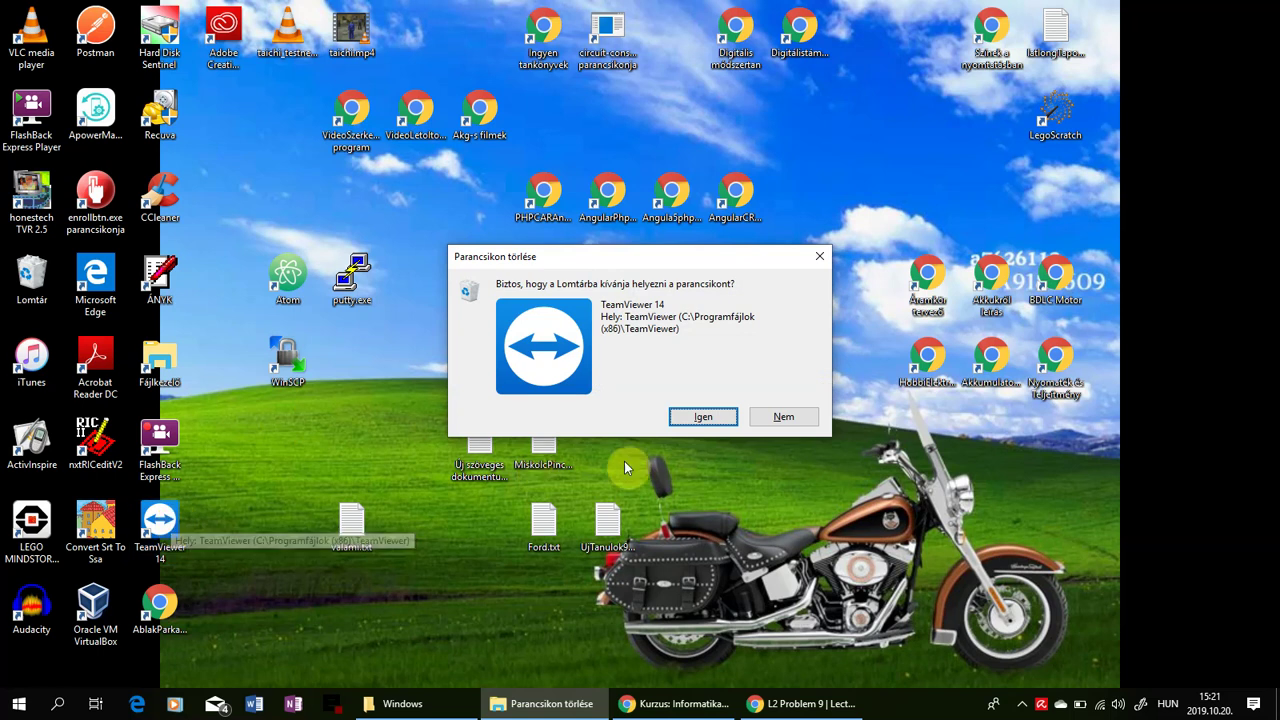
click(784, 419)
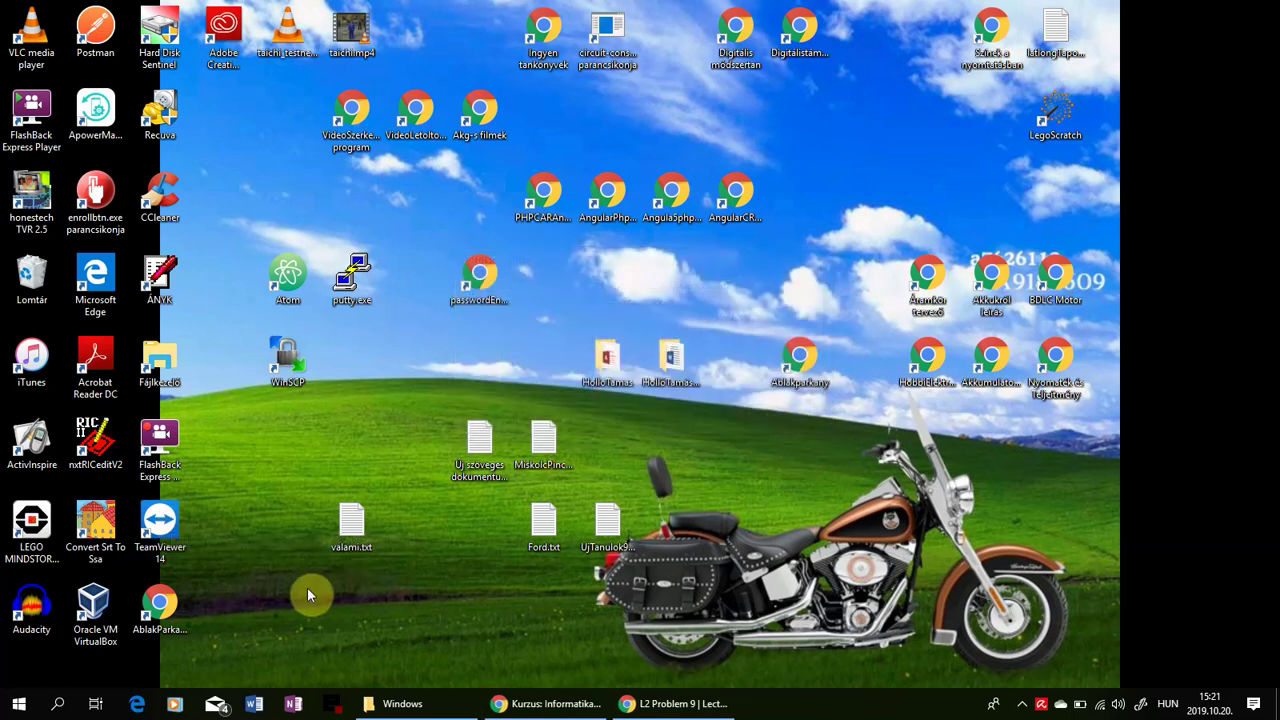
click(96, 605)
key(Delete)
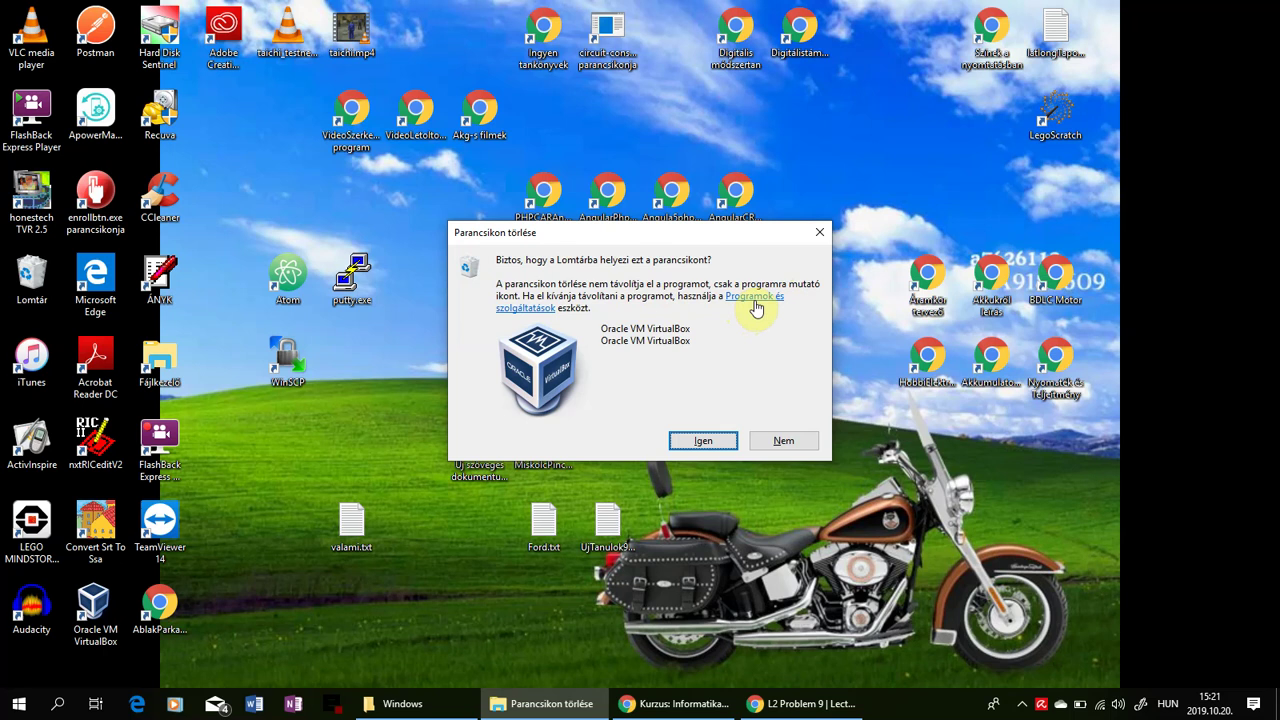
click(789, 442)
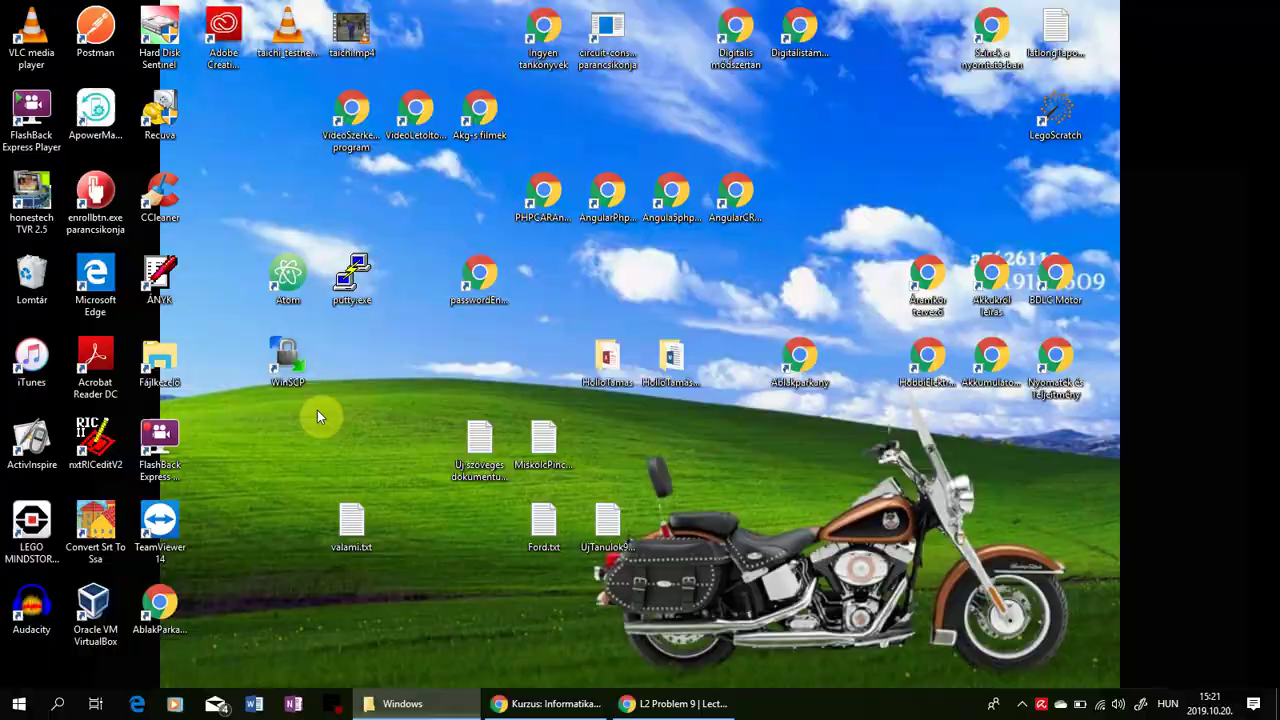
Switch to File Explorer and create a shortcut to e-konyv.pptx inside the Dokumentumok folder, leaving nothing selected
key(alt+Tab)
click(80, 462)
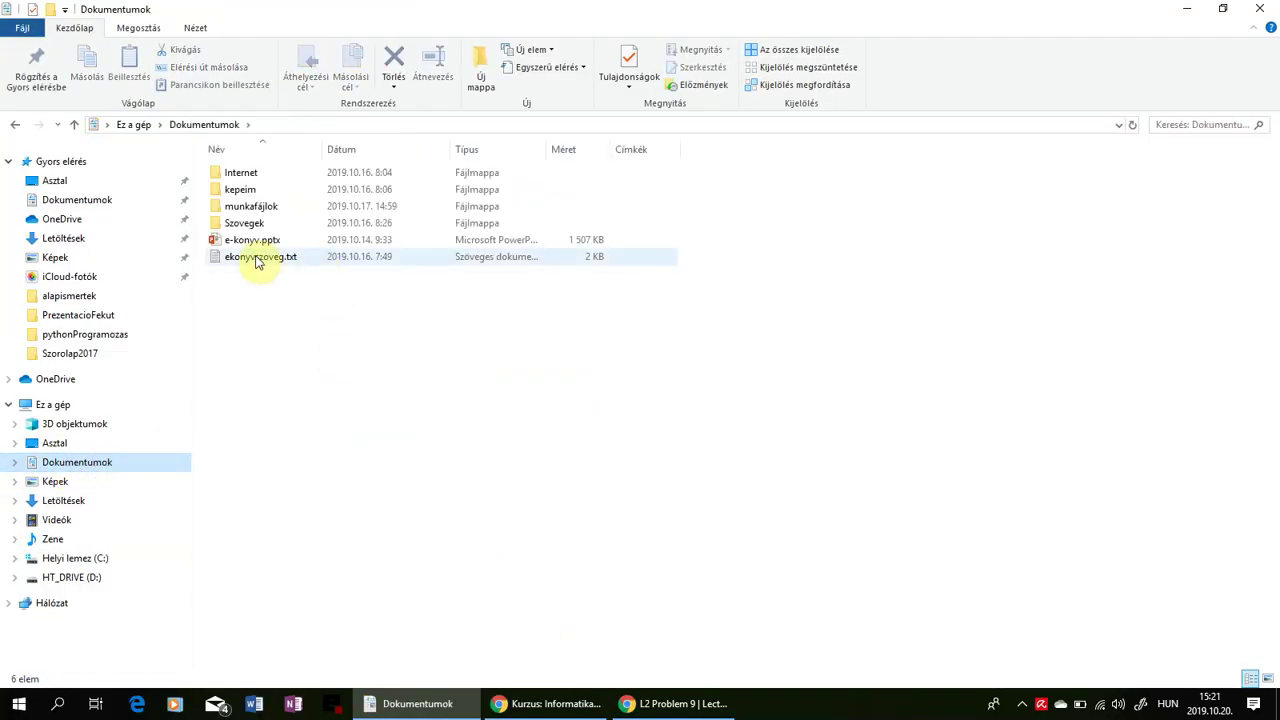
drag(251, 245, 257, 303)
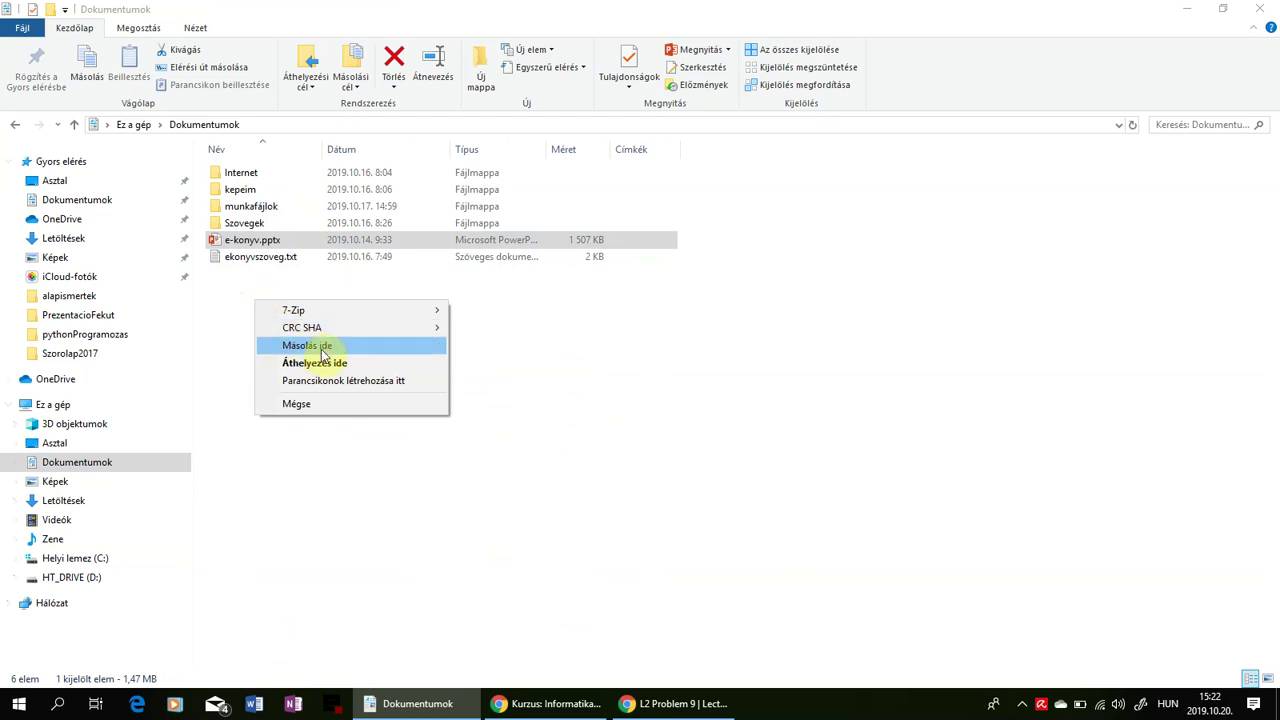
click(351, 380)
click(263, 317)
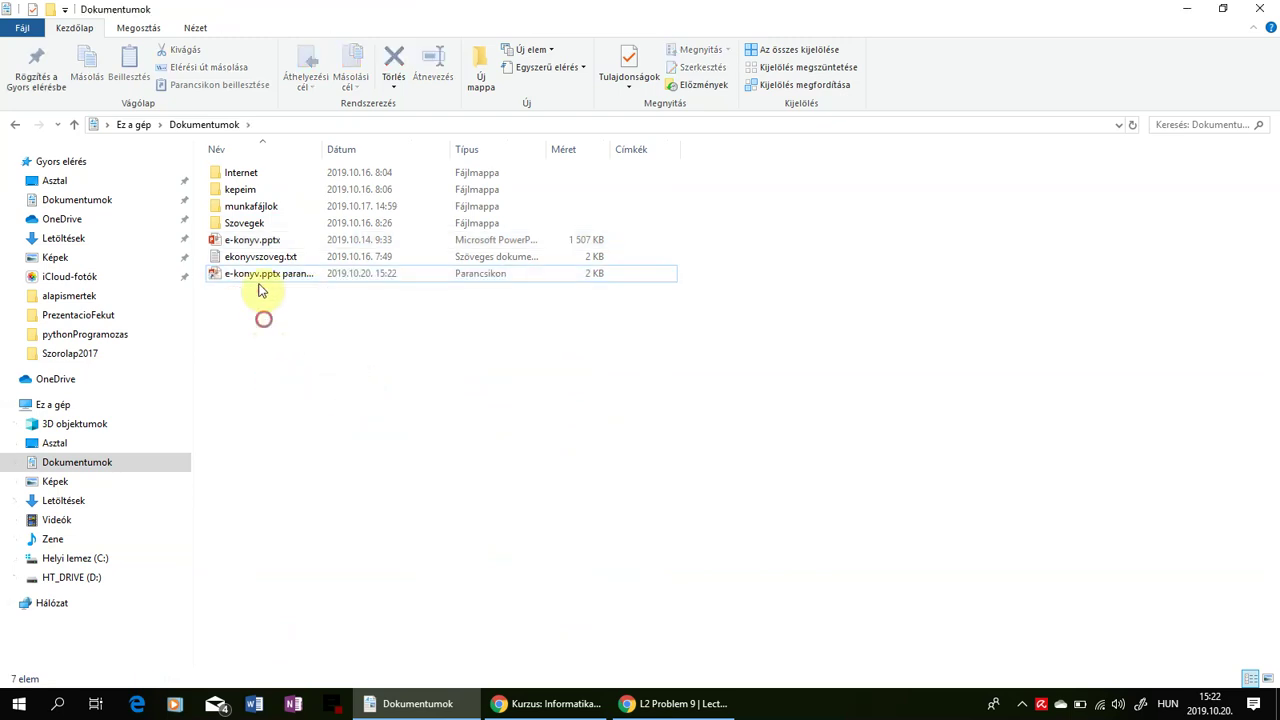
Compare the file sizes of the e-konyv.pptx shortcut and the original presentation, and delete the shortcut from the Dokumentumok folder
click(257, 276)
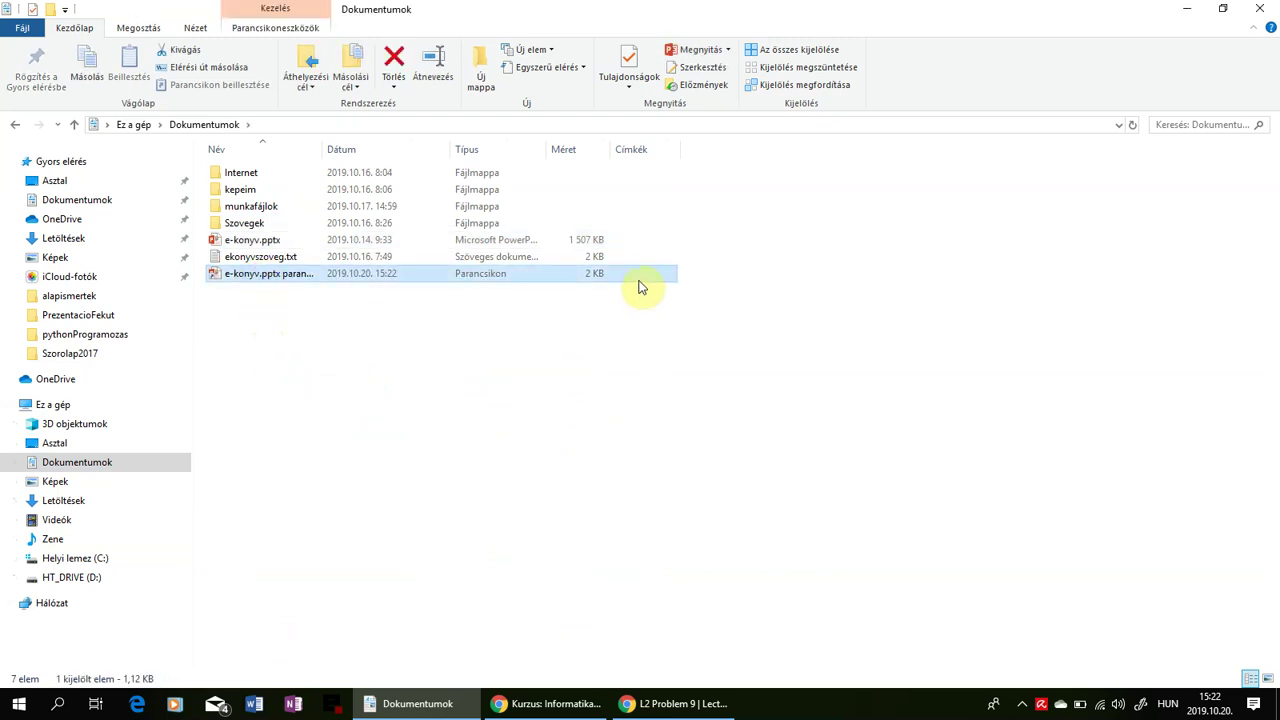
click(588, 240)
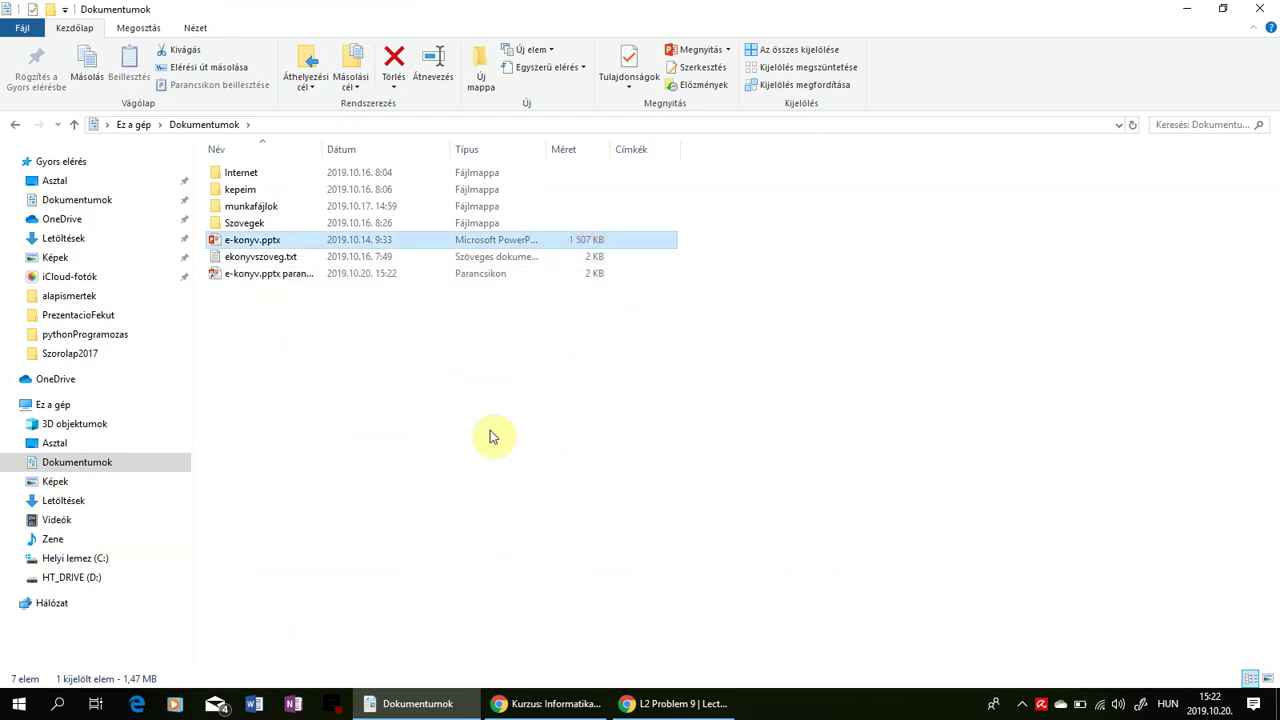
click(264, 240)
click(279, 280)
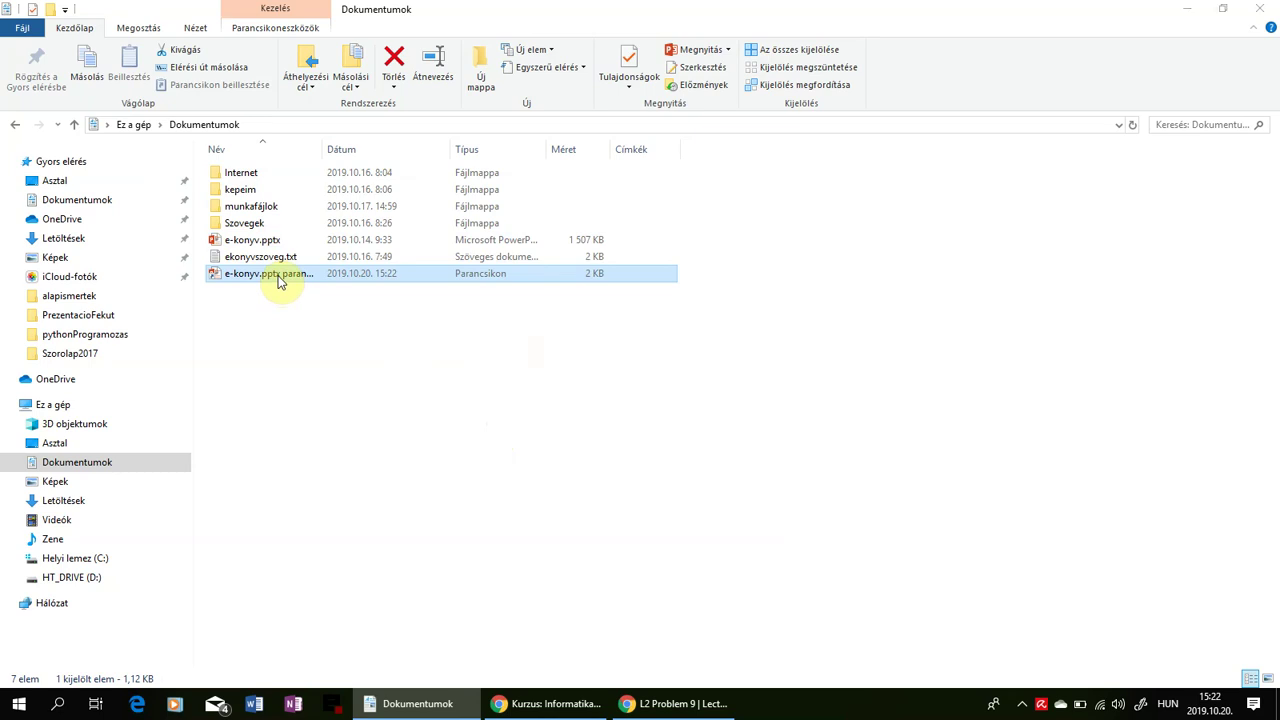
key(Delete)
key(Return)
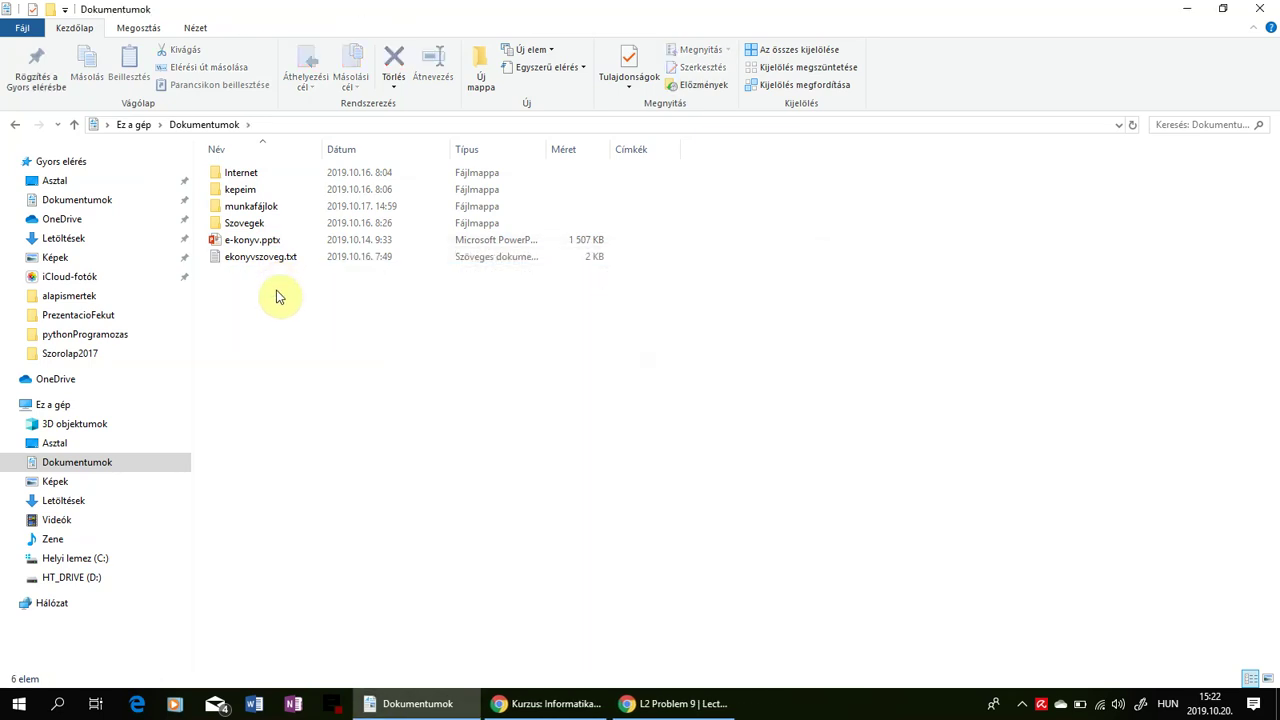